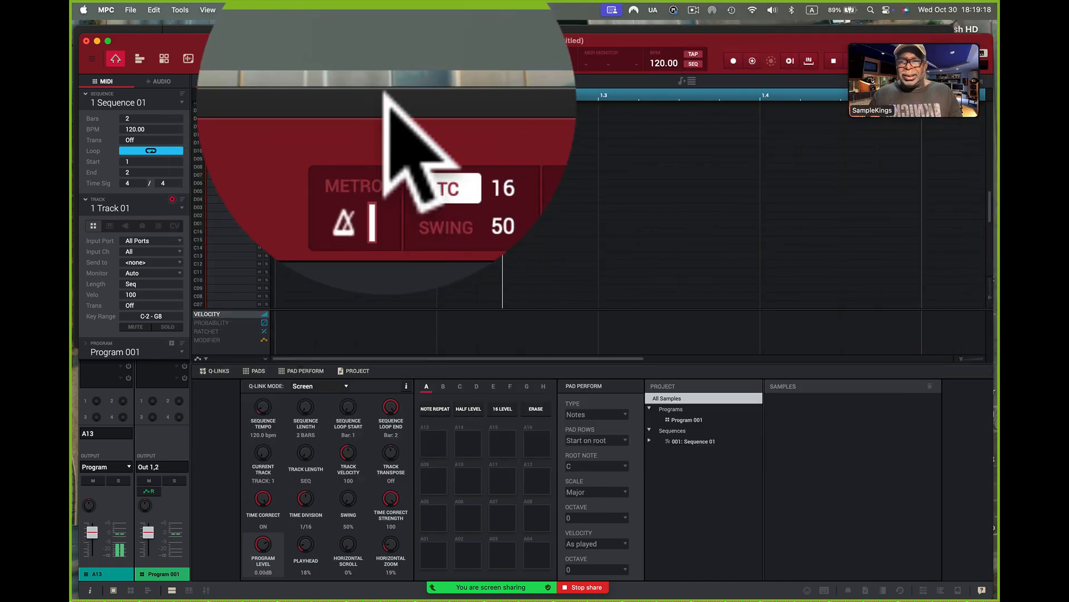
Step: Switch to Finder's BreakBeats folder, audition a few drum loops, and add Big soul Drums (100Bpm).wav to the MPC project's samples
{"action": "left_click", "coordinate": [386, 102]}
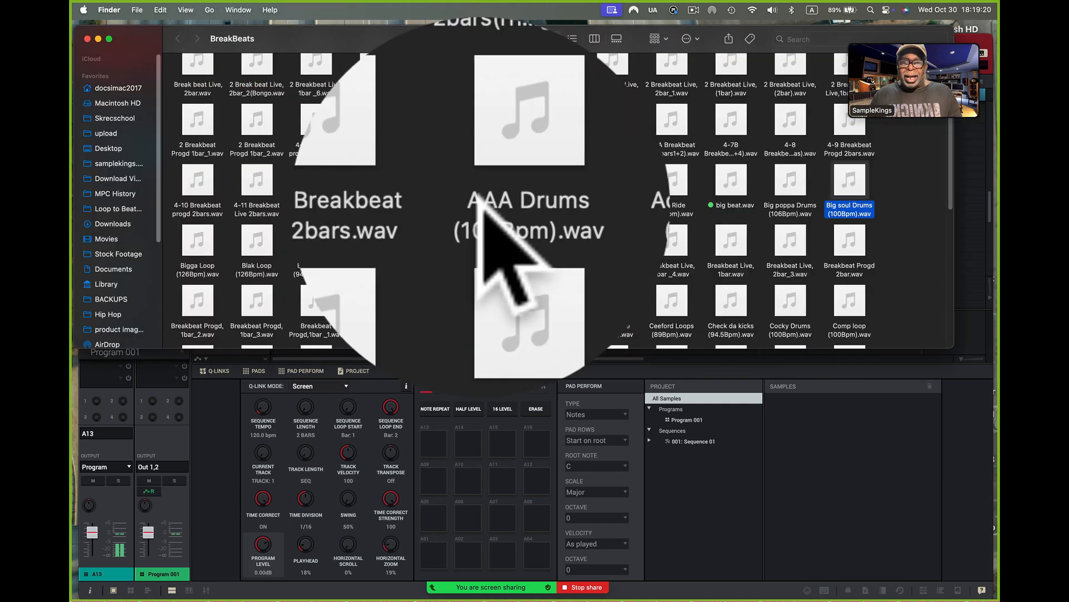
{"action": "left_click", "coordinate": [672, 177]}
{"action": "left_click", "coordinate": [672, 192]}
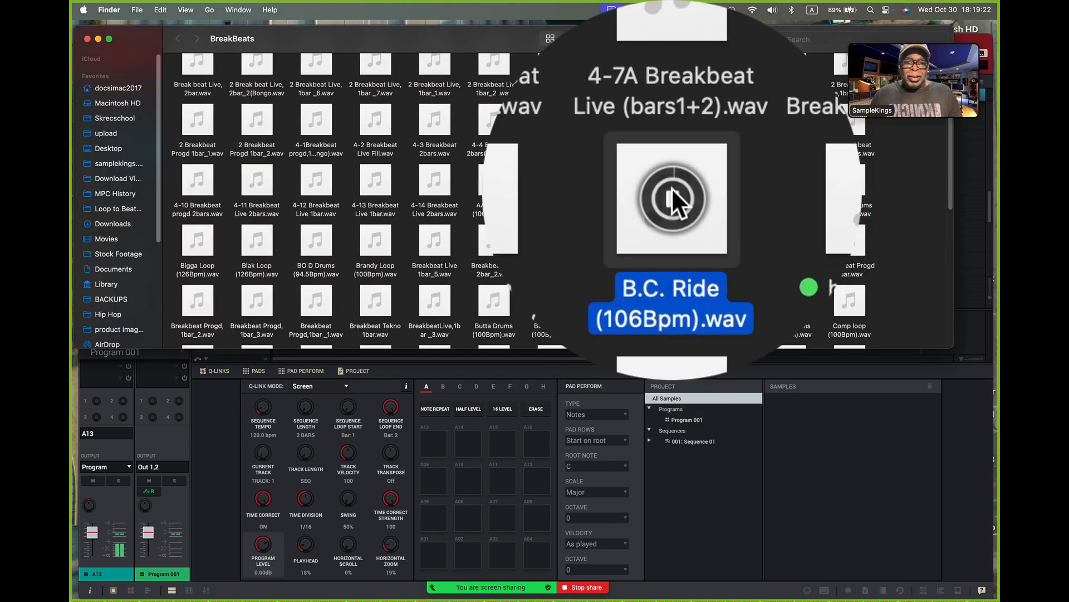
{"action": "left_click", "coordinate": [614, 190]}
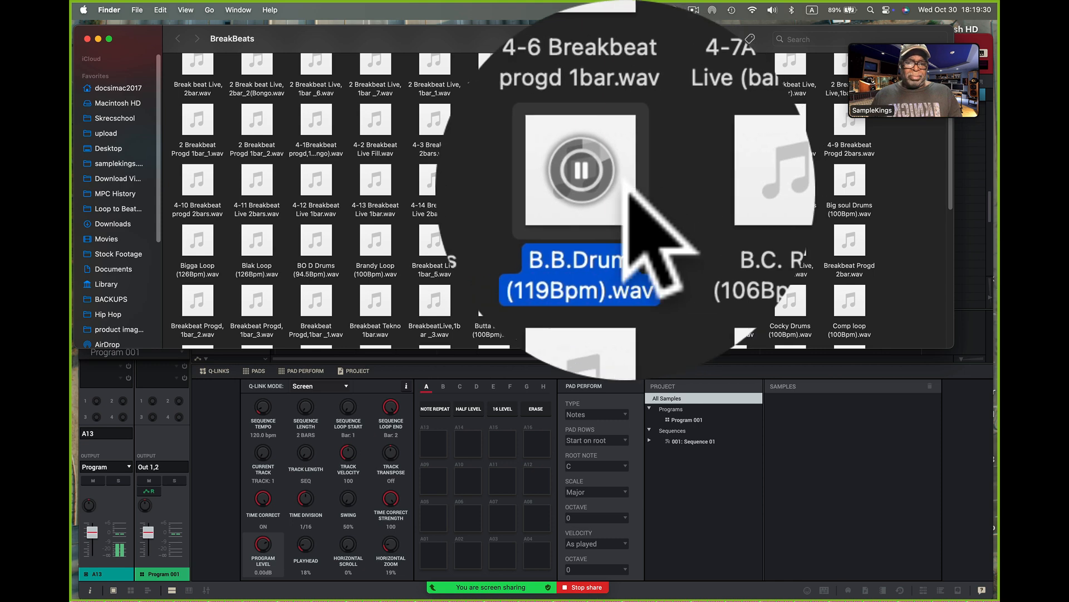
{"action": "left_click", "coordinate": [612, 188]}
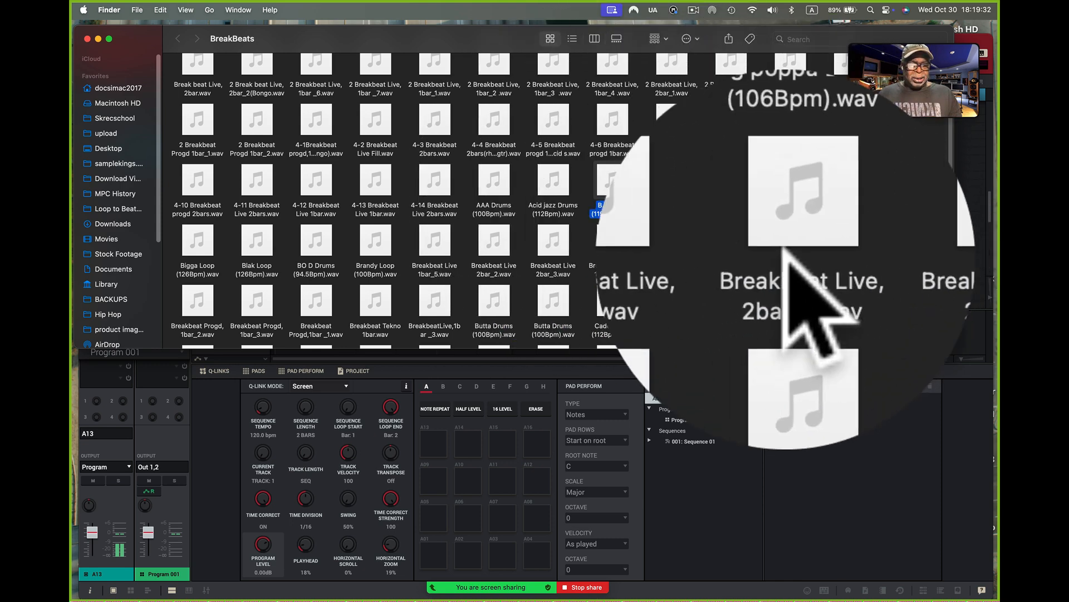
{"action": "mouse_move", "coordinate": [848, 181]}
{"action": "left_click", "coordinate": [811, 178]}
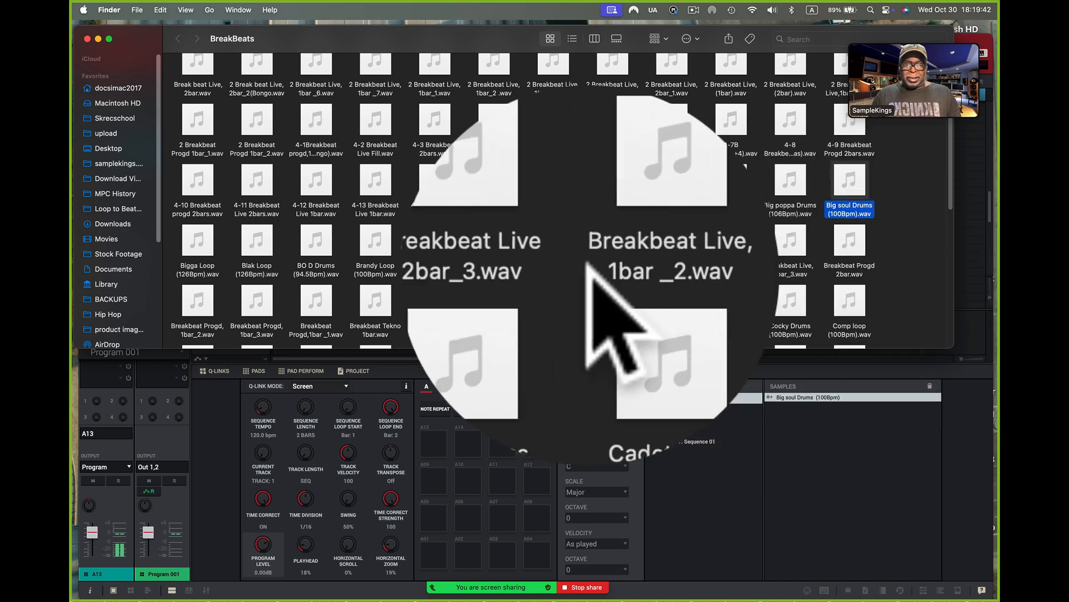
Step: Audition Breakbeat Live 2bar_2.wav and Butta Drums (100Bpm).wav, adding Butta Drums to the project's samples
{"action": "left_click", "coordinate": [494, 240]}
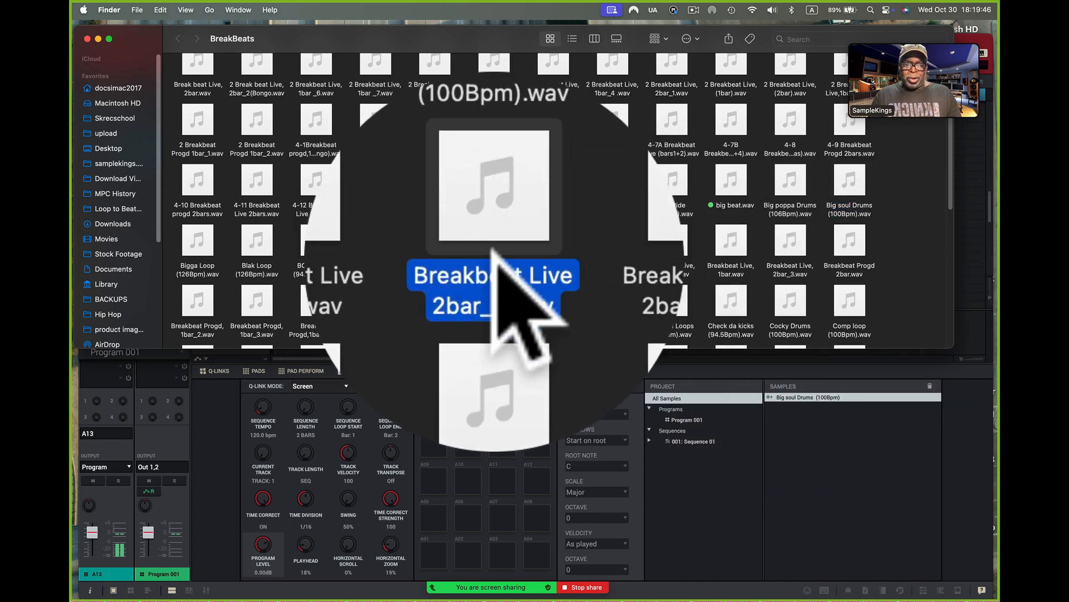
{"action": "left_click", "coordinate": [495, 301]}
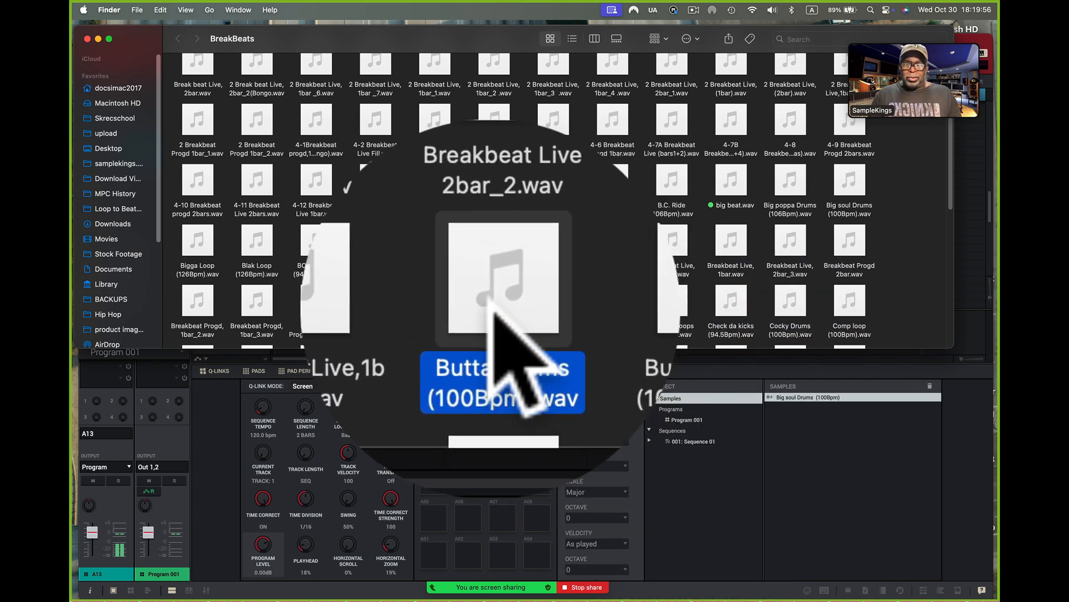
{"action": "left_click_drag", "start_coordinate": [493, 309], "coordinate": [811, 404]}
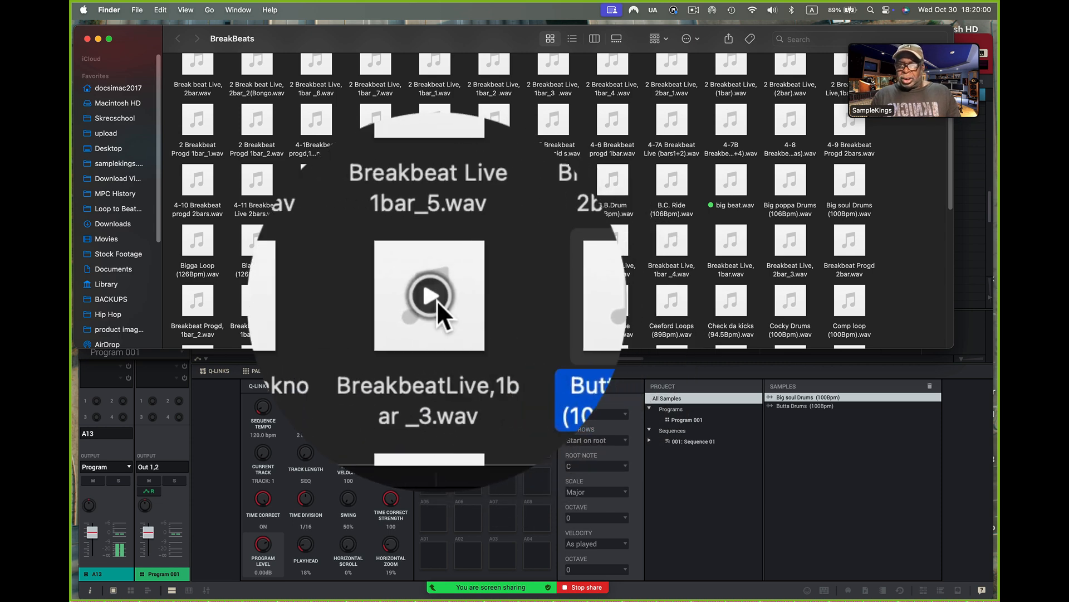
Step: Find and preview Fatt Beat (100Bpm).wav in the BreakBeats folder and add it to the project's samples
{"action": "scroll", "coordinate": [437, 299], "scroll_direction": "down", "scroll_amount": 3}
{"action": "scroll", "coordinate": [437, 300], "scroll_direction": "down", "scroll_amount": 4}
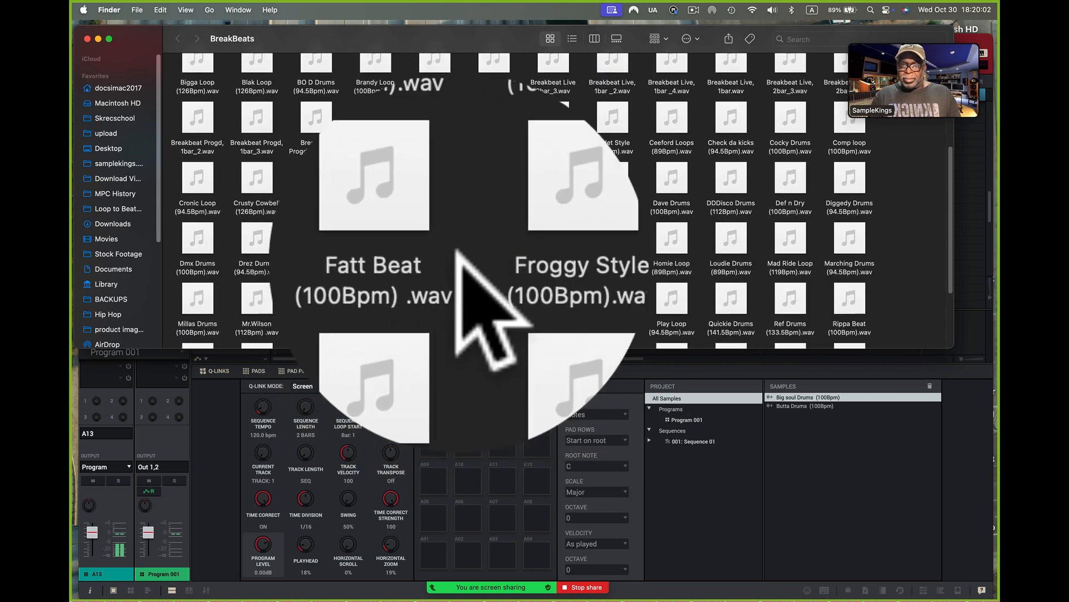
{"action": "left_click", "coordinate": [435, 235]}
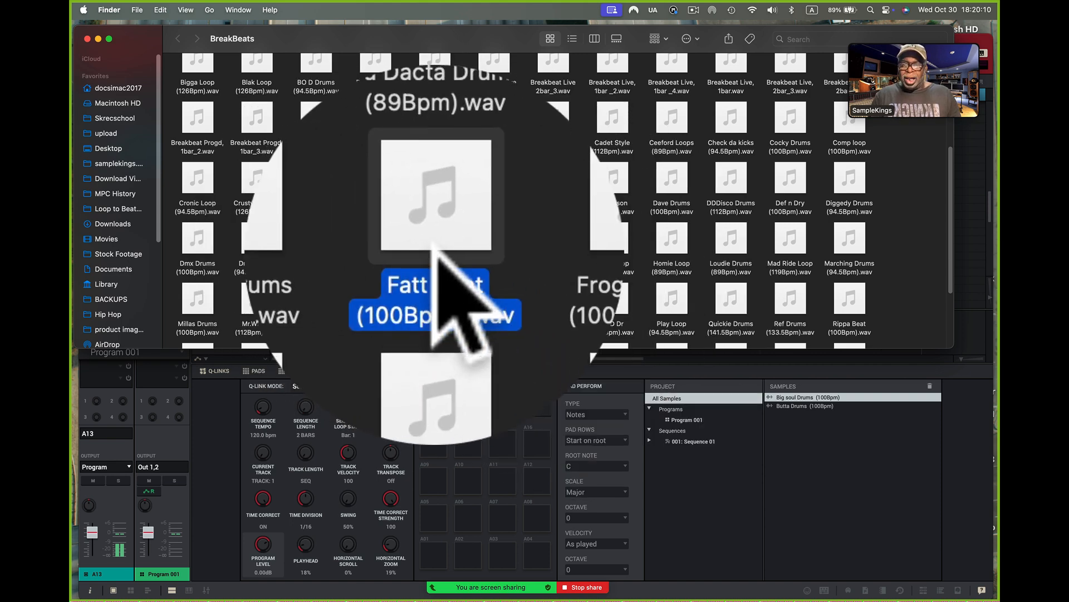
{"action": "left_click_drag", "start_coordinate": [434, 239], "coordinate": [812, 406]}
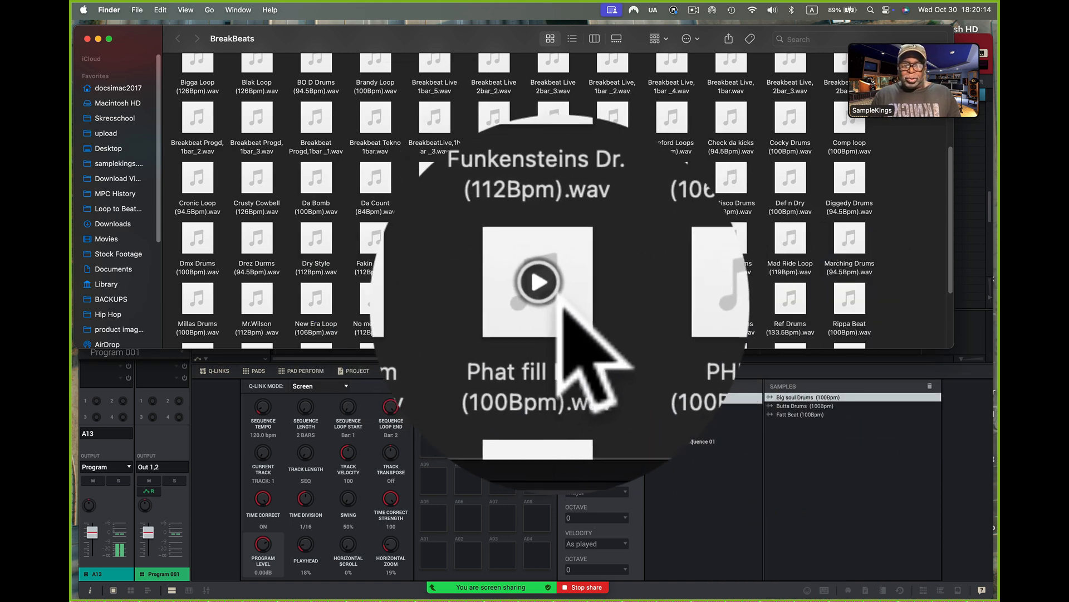
Step: Audition Phat fill Loop, No mercy loop and Mr.Wilson (112Bpm).wav, adding Mr.Wilson to the project's samples
{"action": "left_click", "coordinate": [556, 303]}
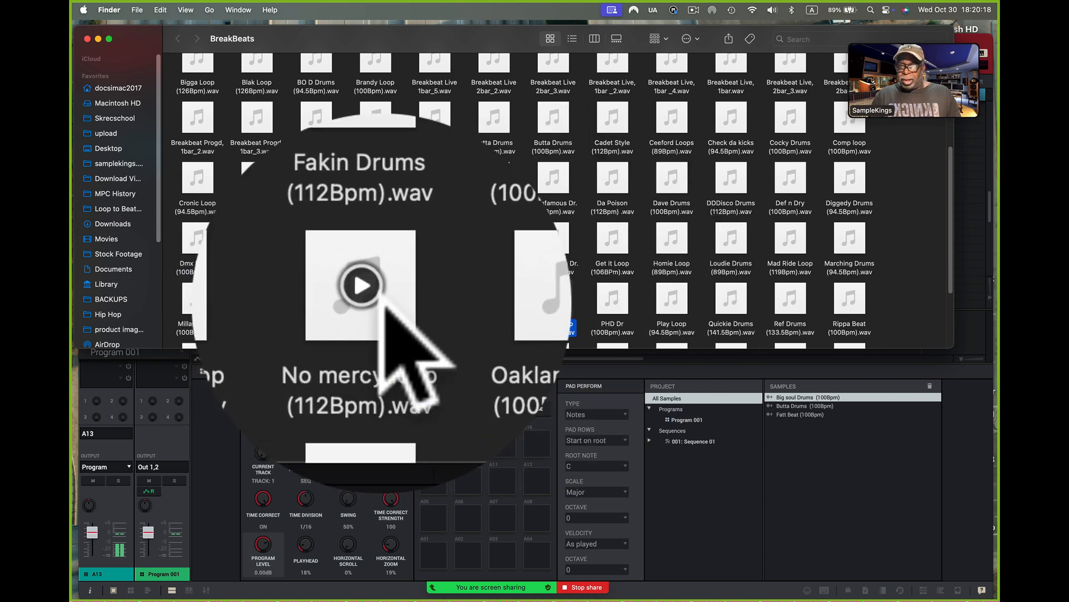
{"action": "left_click", "coordinate": [375, 299]}
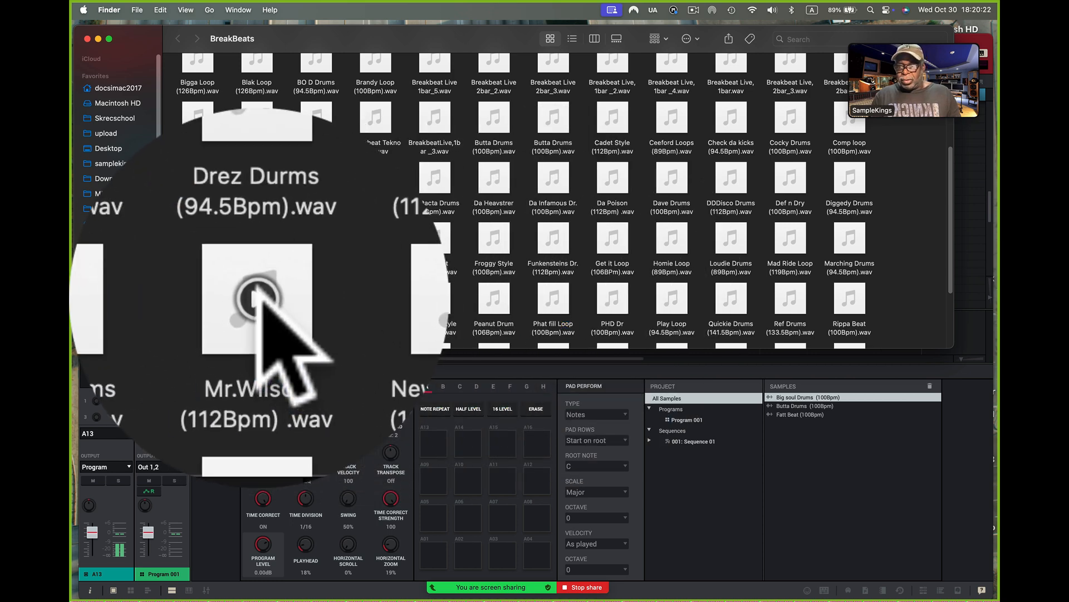
{"action": "right_click", "coordinate": [259, 293]}
{"action": "key", "text": "Escape"}
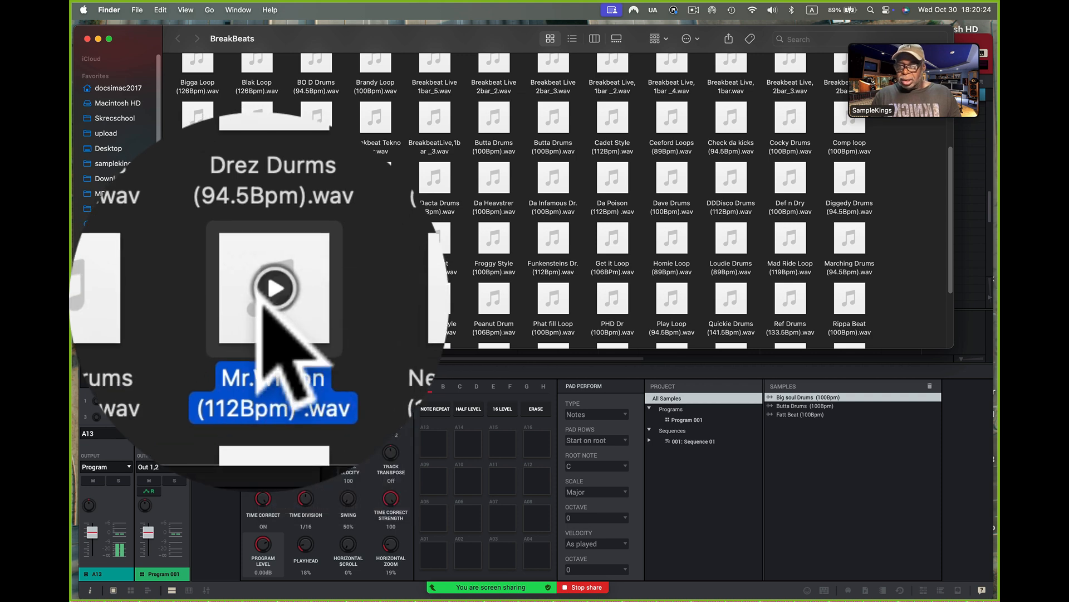
{"action": "left_click", "coordinate": [259, 296]}
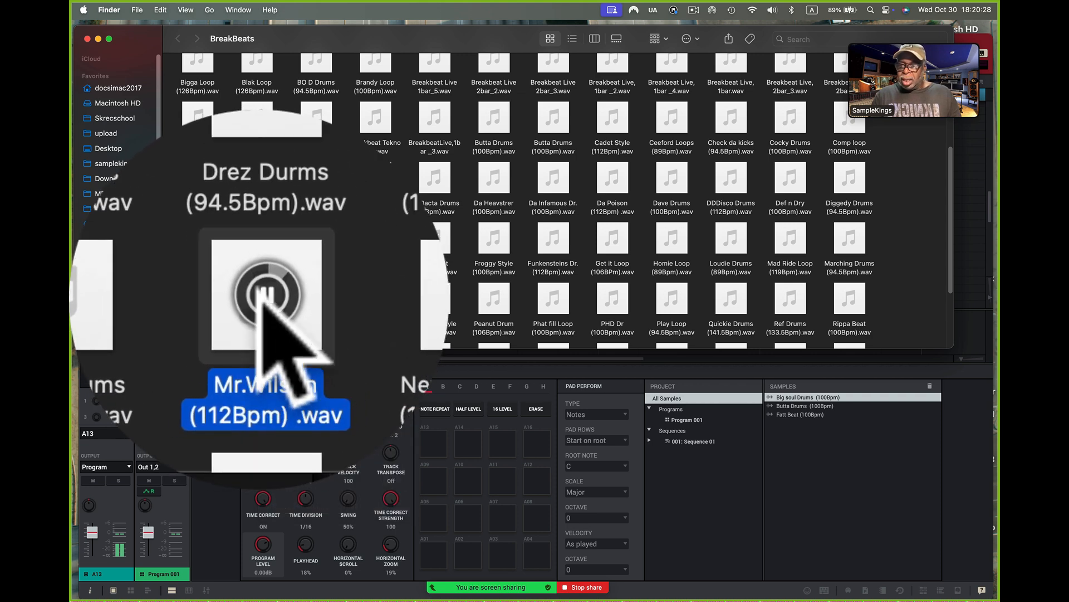
{"action": "left_click", "coordinate": [258, 296]}
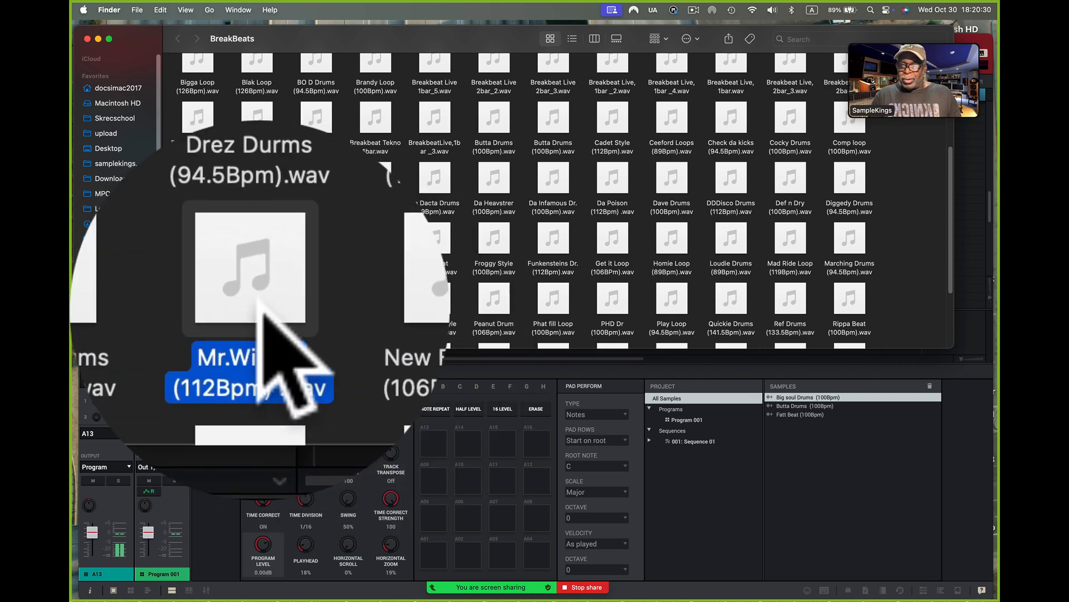
{"action": "left_click_drag", "start_coordinate": [261, 306], "coordinate": [808, 399]}
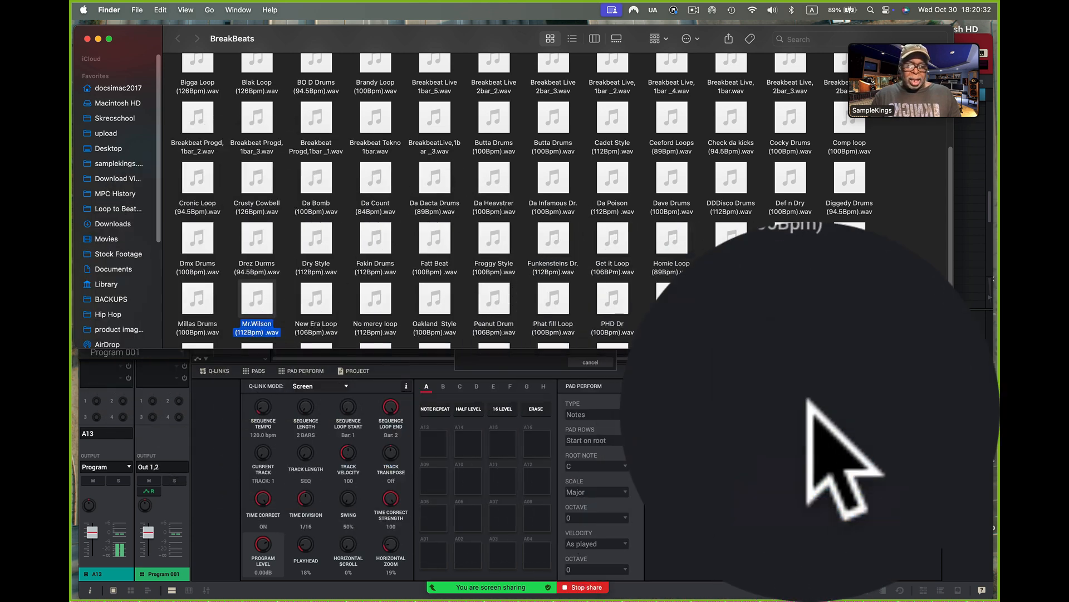
Step: Audition Ziggys Drums (89Bpm).wav and Wrecka Drums (100Bpm).wav, adding Wrecka Drums to the project's samples
{"action": "scroll", "coordinate": [730, 312], "scroll_direction": "down", "scroll_amount": 4}
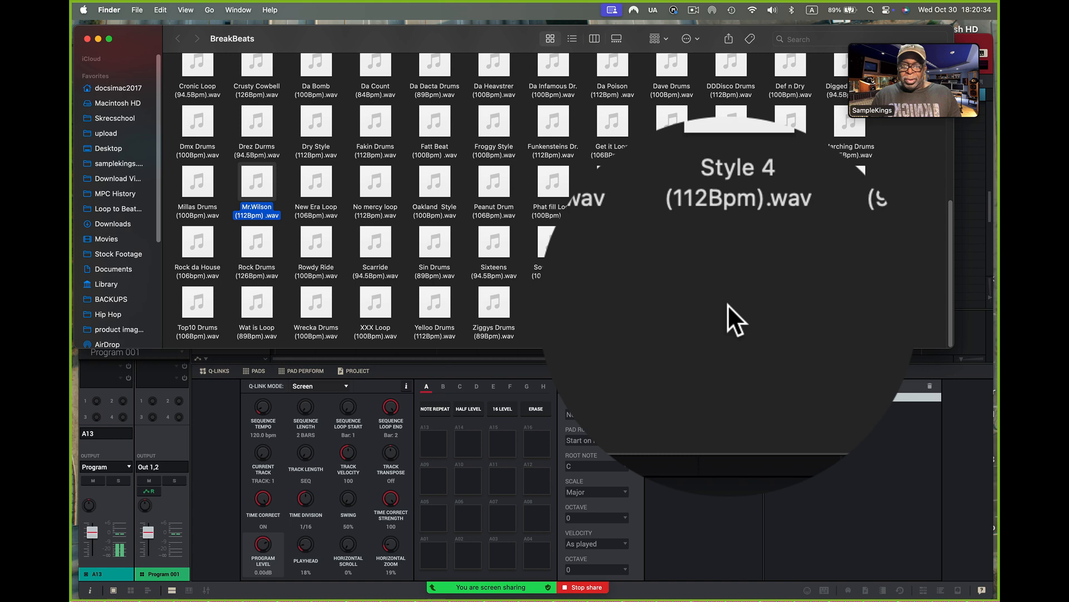
{"action": "left_click", "coordinate": [494, 303]}
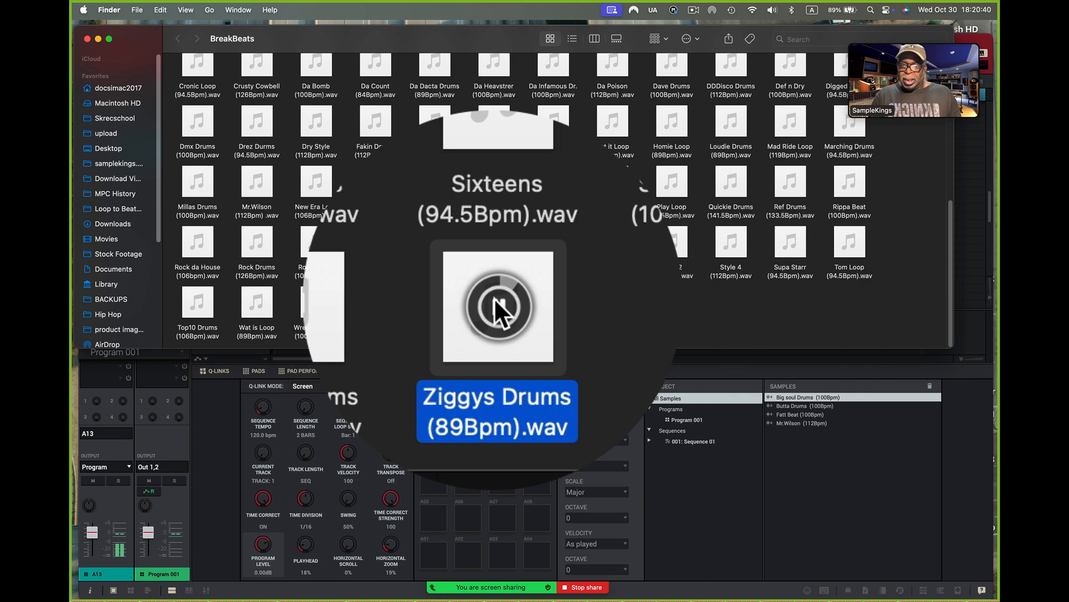
{"action": "left_click", "coordinate": [315, 300]}
{"action": "left_click", "coordinate": [315, 301]}
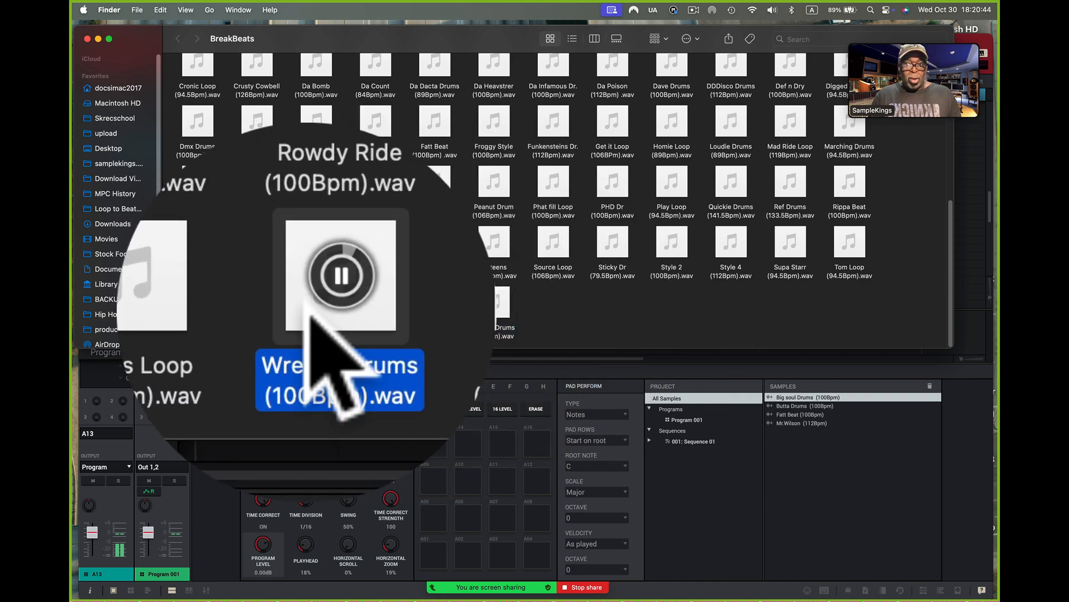
{"action": "right_click", "coordinate": [314, 302]}
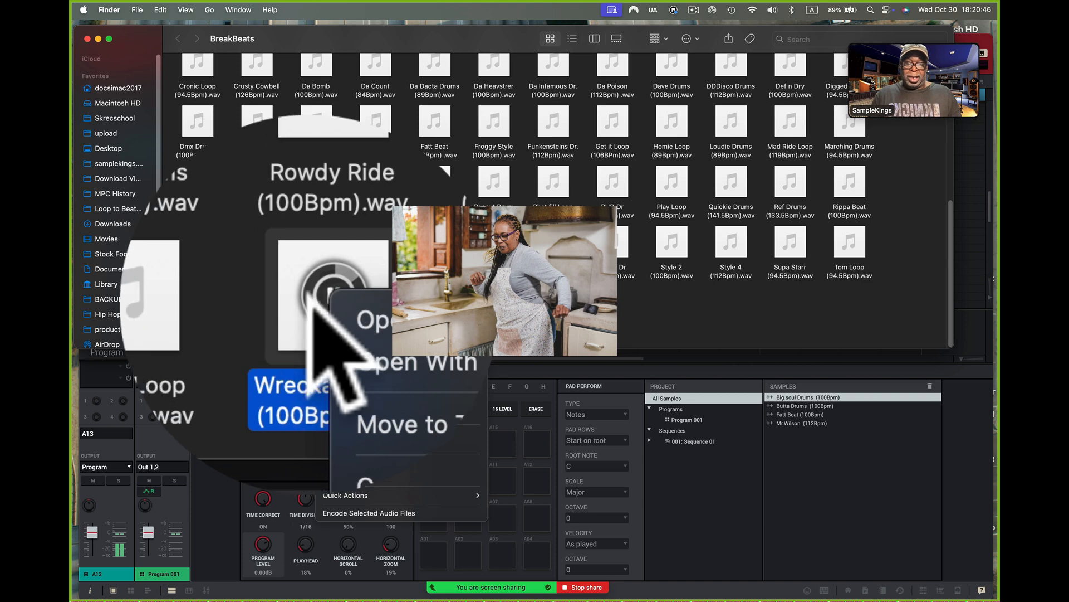
{"action": "left_click", "coordinate": [303, 297]}
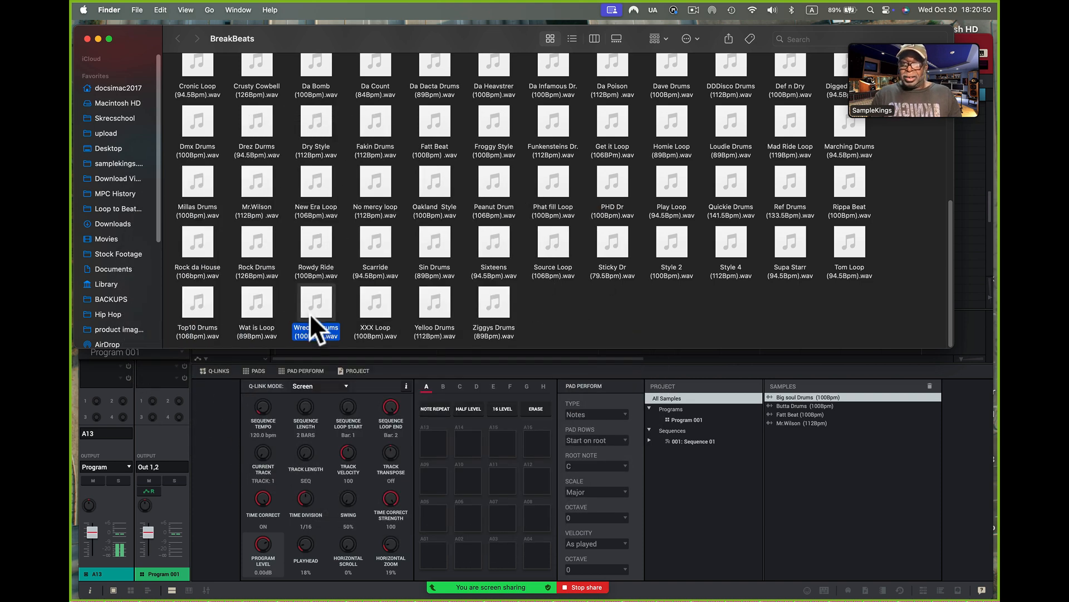
{"action": "left_click_drag", "start_coordinate": [815, 482], "coordinate": [814, 482]}
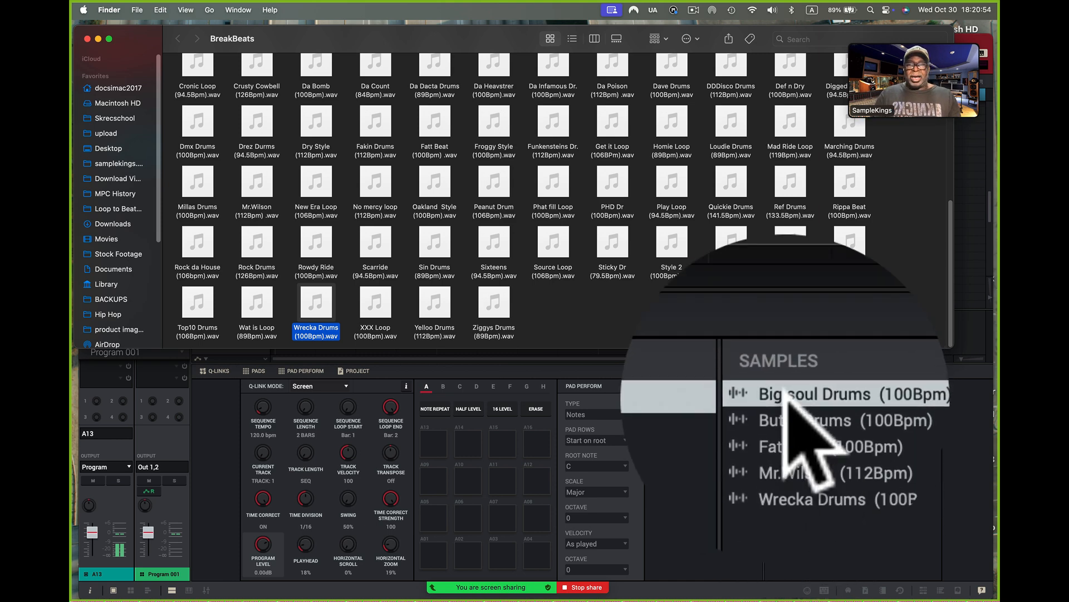
Step: Return to MPC and open the Big soul Drums (100Bpm) sample for editing
{"action": "left_click", "coordinate": [747, 456]}
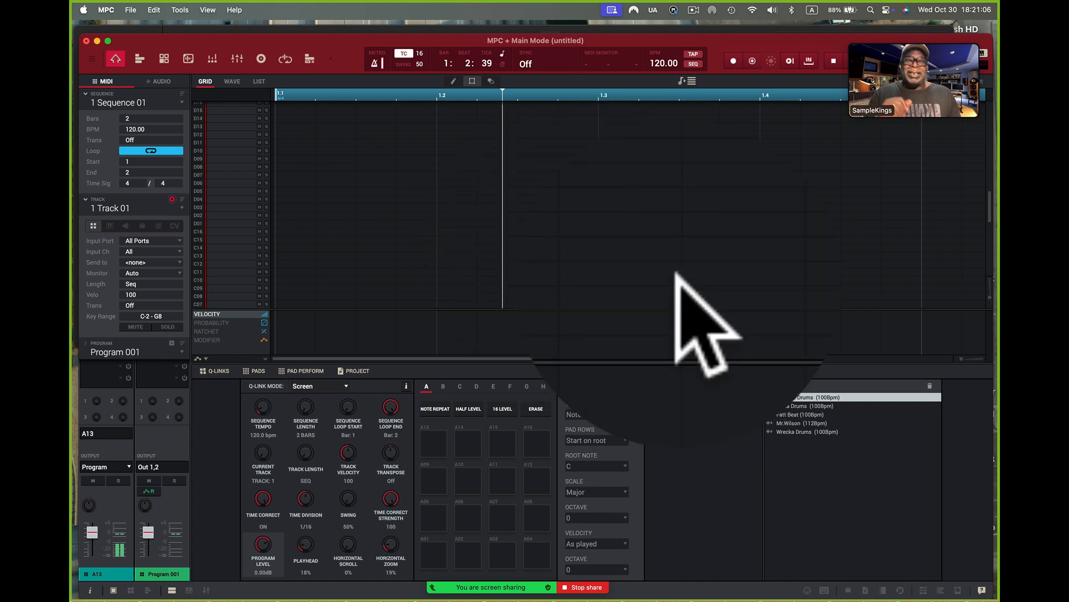
{"action": "right_click", "coordinate": [800, 397]}
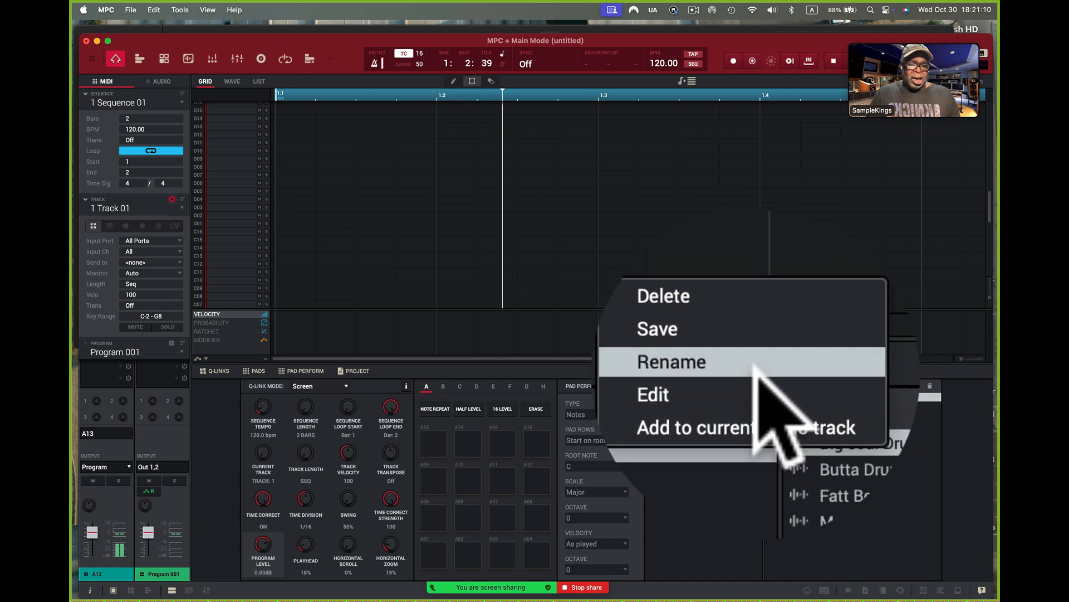
{"action": "left_click", "coordinate": [756, 381]}
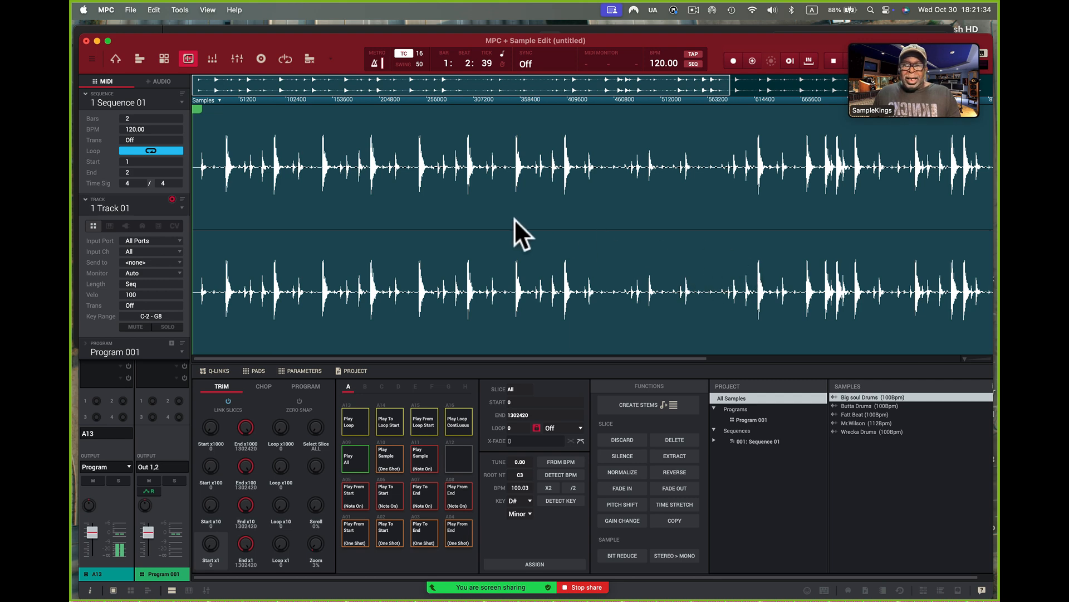
Step: Trim the start of Big soul Drums to the first drum hit, with the start point at about sample 10367
{"action": "left_click_drag", "start_coordinate": [232, 101], "coordinate": [228, 164]}
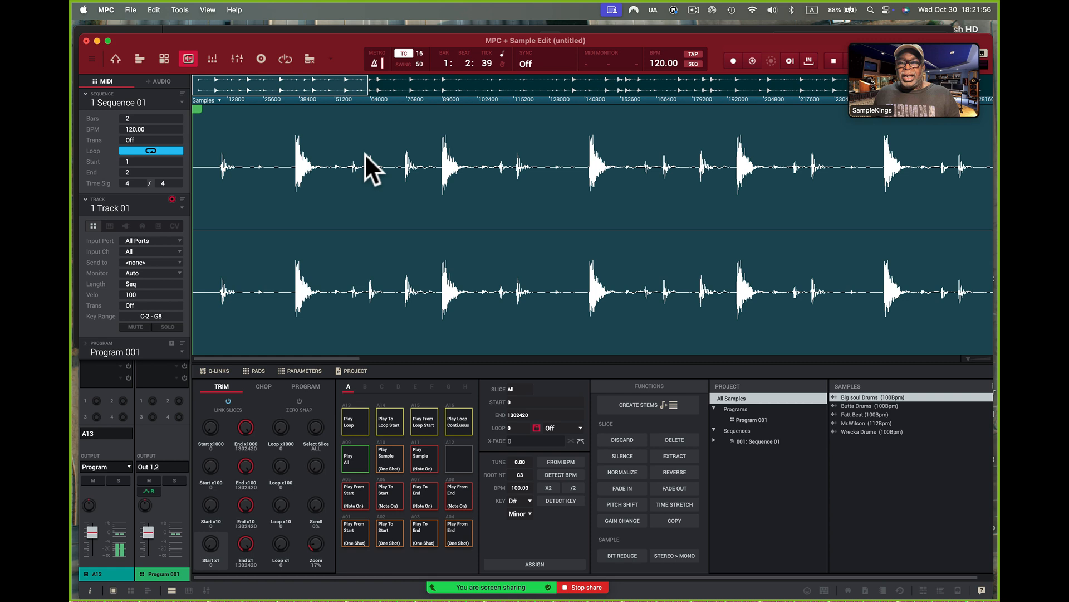
{"action": "mouse_move", "coordinate": [196, 108]}
{"action": "left_mouse_down"}
{"action": "mouse_move", "coordinate": [229, 108]}
{"action": "mouse_move", "coordinate": [262, 179]}
{"action": "mouse_move", "coordinate": [249, 162]}
{"action": "left_mouse_up"}
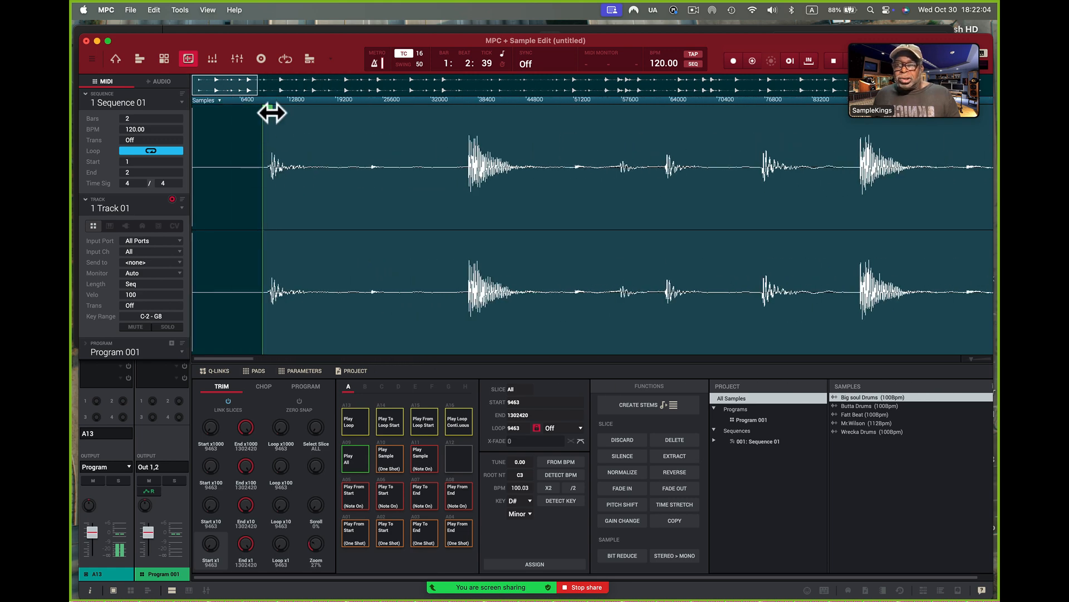
{"action": "scroll", "coordinate": [310, 120], "scroll_direction": "up", "scroll_amount": 4}
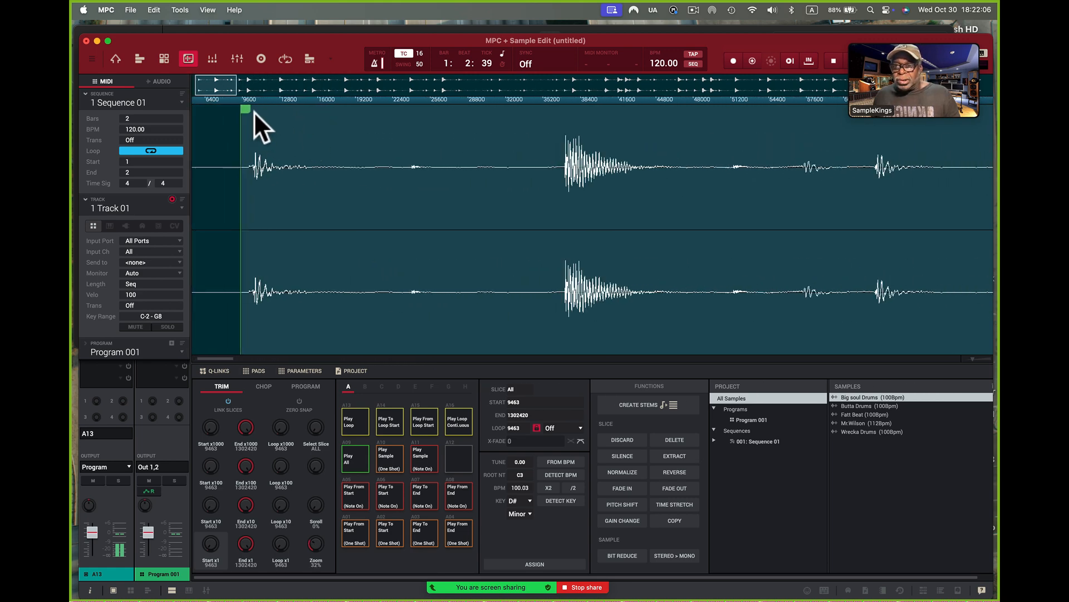
{"action": "left_click_drag", "start_coordinate": [248, 111], "coordinate": [258, 111]}
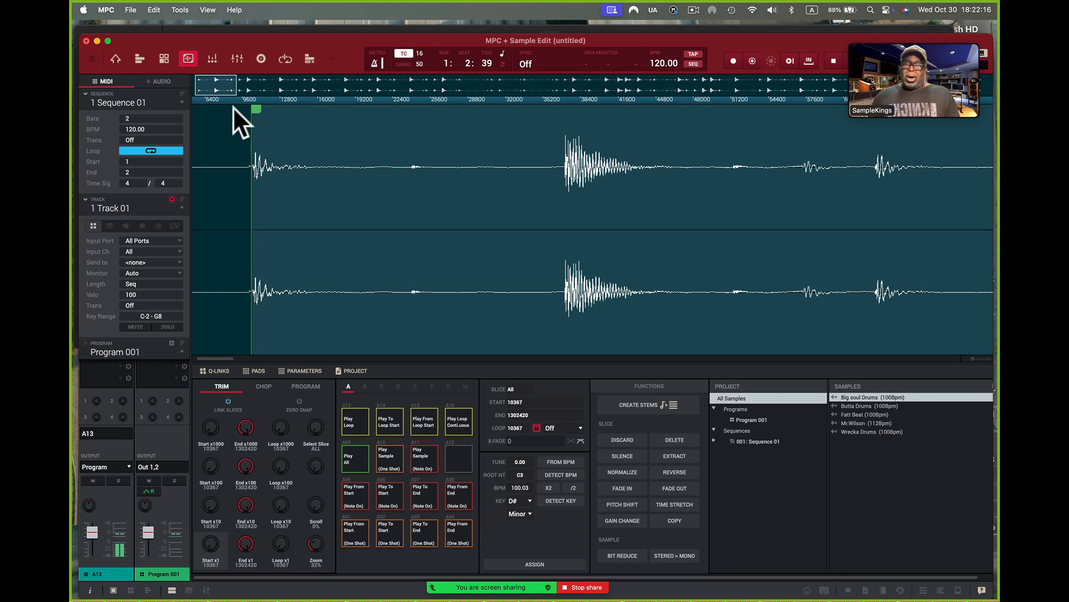
{"action": "left_click_drag", "start_coordinate": [232, 102], "coordinate": [212, 14]}
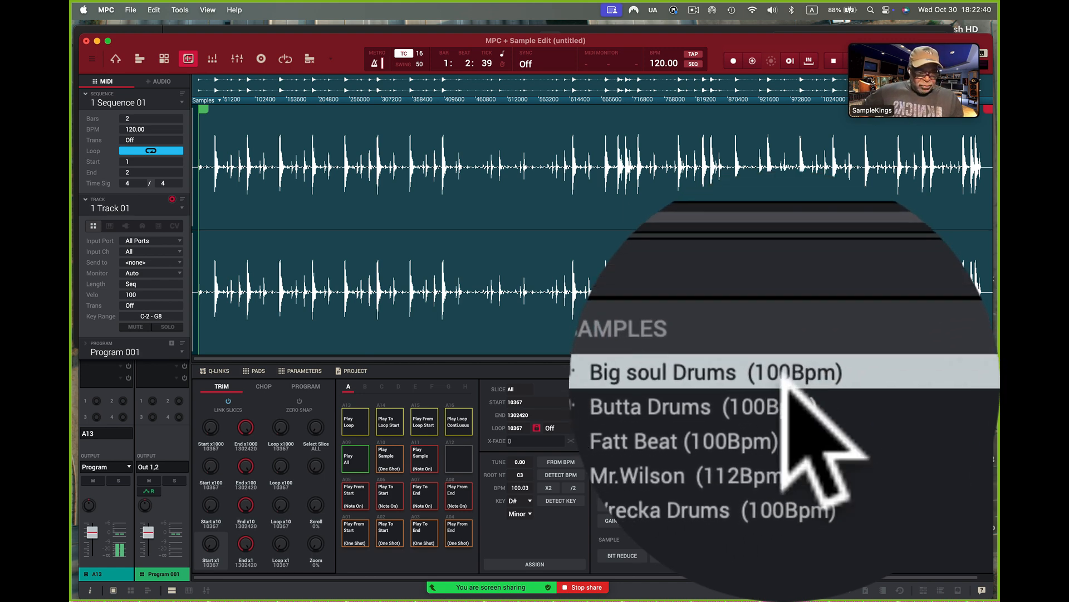
Step: Go through the other imported drum samples in the sample editor and return to Big soul Drums (100Bpm)
{"action": "left_click", "coordinate": [786, 384]}
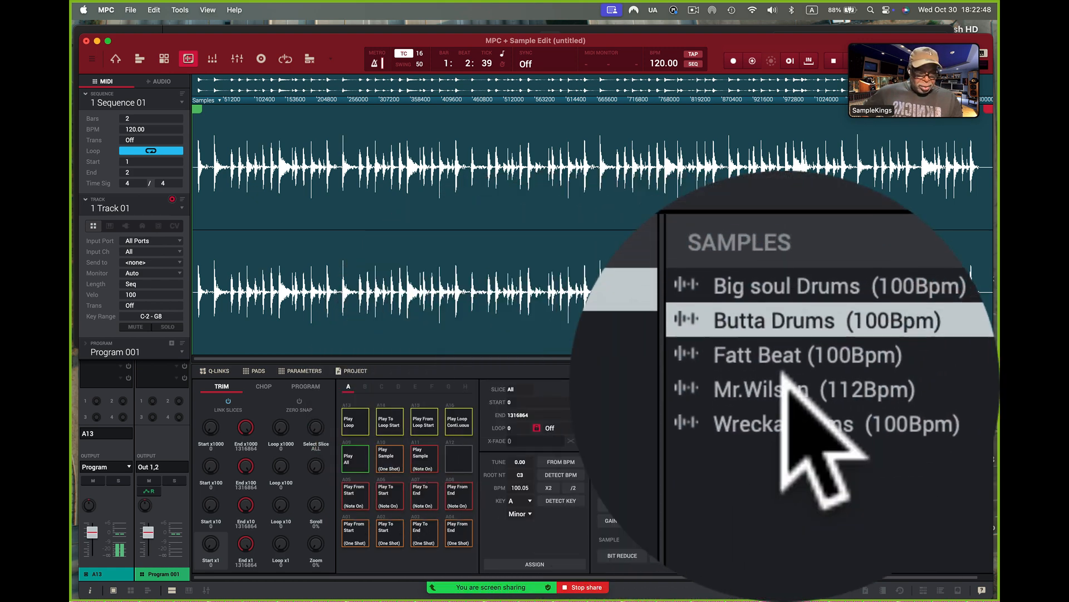
{"action": "left_click", "coordinate": [785, 390]}
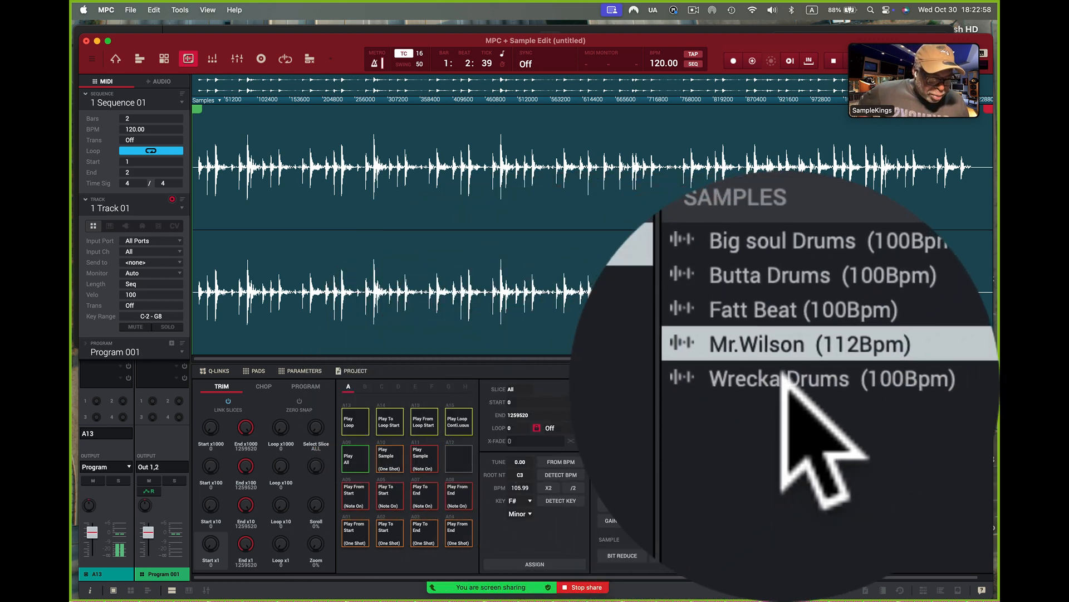
{"action": "left_click", "coordinate": [785, 384]}
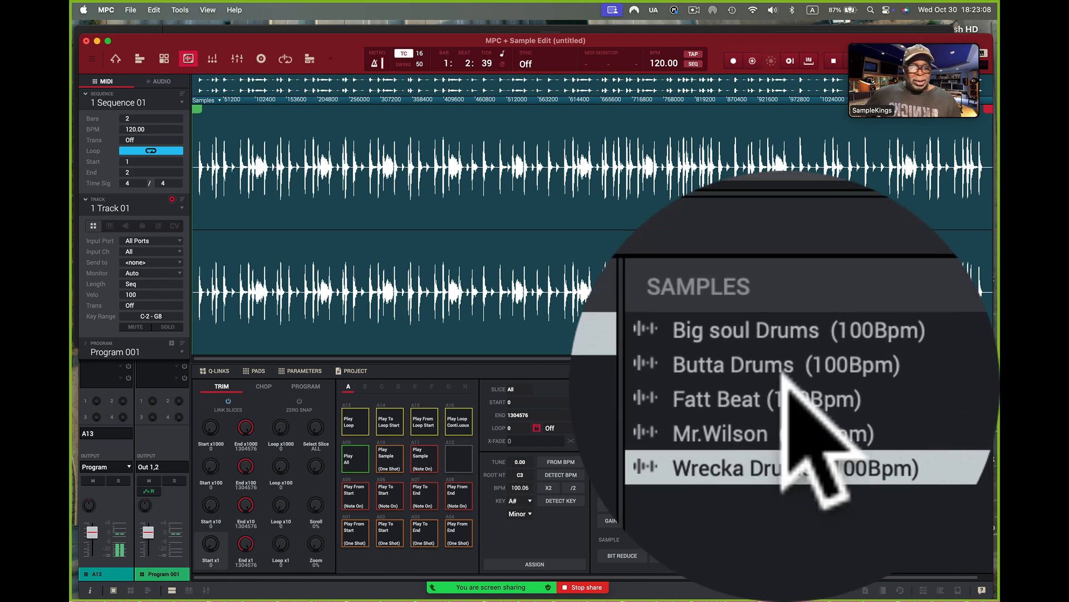
{"action": "left_click", "coordinate": [785, 389]}
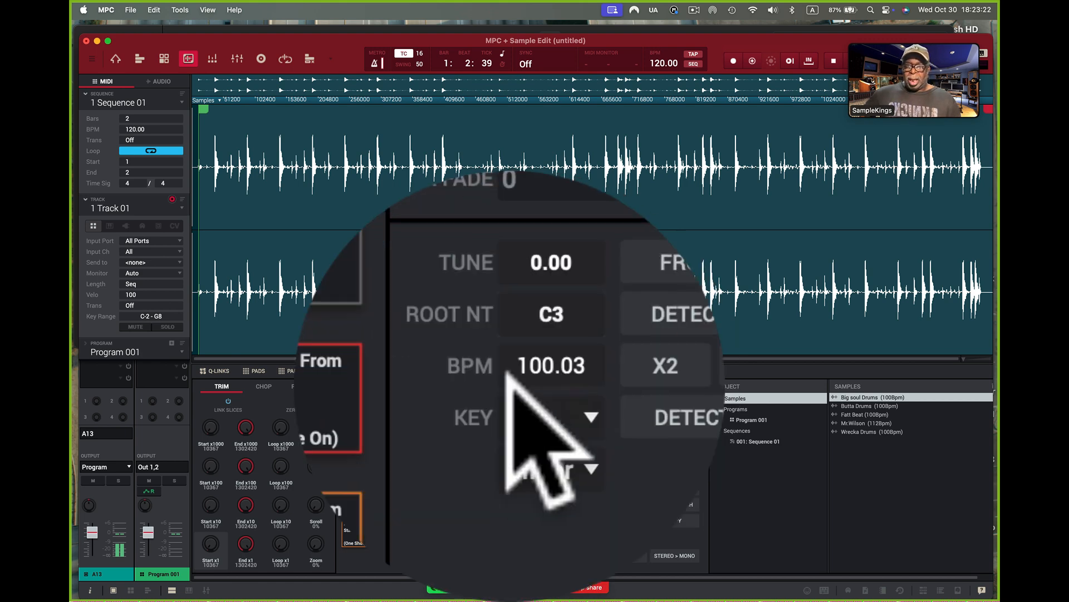
Step: Roughly shorten Big soul Drums (100Bpm) to a two-bar loop, with the end point at about sample 220719, auditioning it as a continuous loop
{"action": "left_click", "coordinate": [456, 422]}
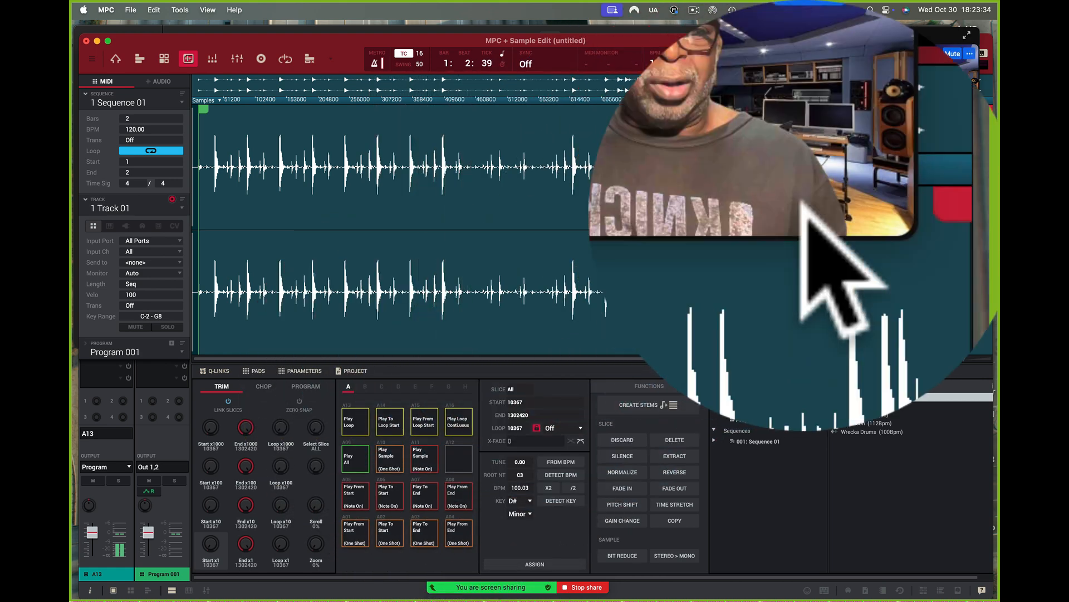
{"action": "mouse_move", "coordinate": [986, 111]}
{"action": "left_mouse_down"}
{"action": "mouse_move", "coordinate": [771, 156]}
{"action": "mouse_move", "coordinate": [369, 204]}
{"action": "left_mouse_up"}
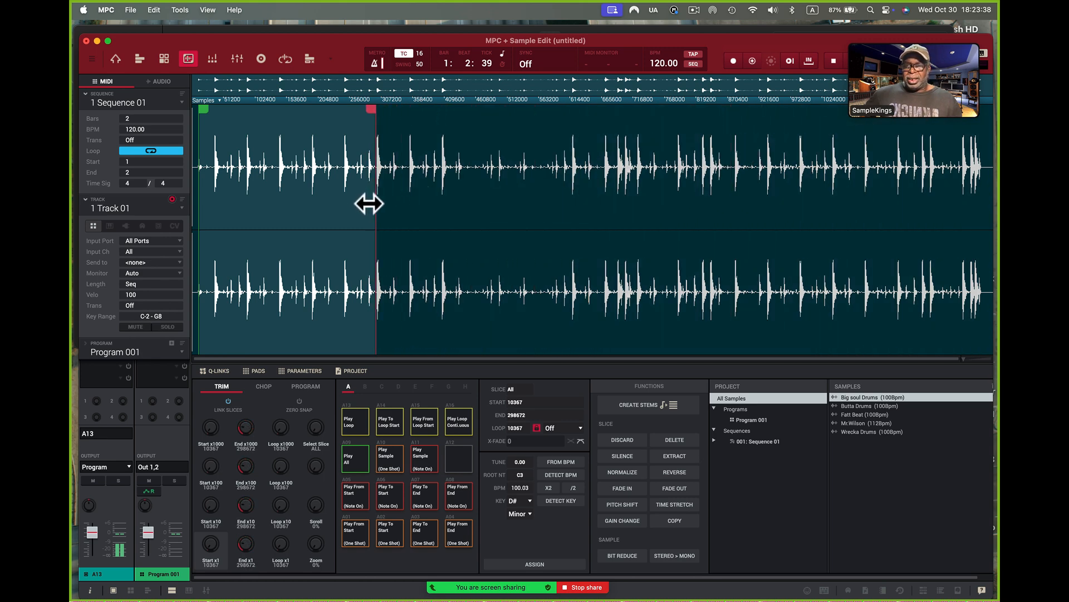
{"action": "left_click", "coordinate": [454, 422]}
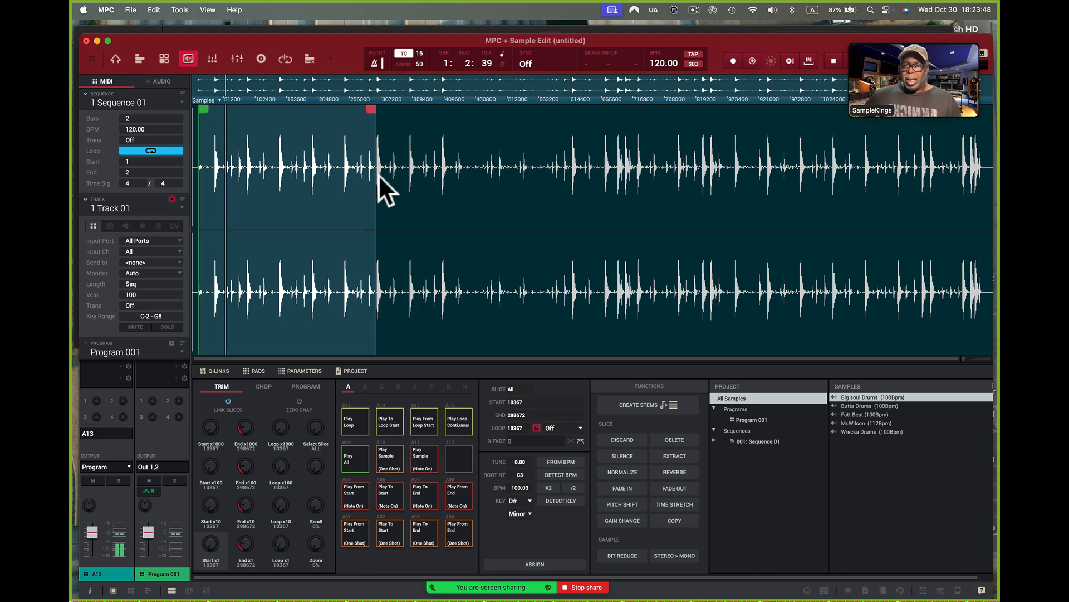
{"action": "left_click_drag", "start_coordinate": [371, 108], "coordinate": [329, 115]}
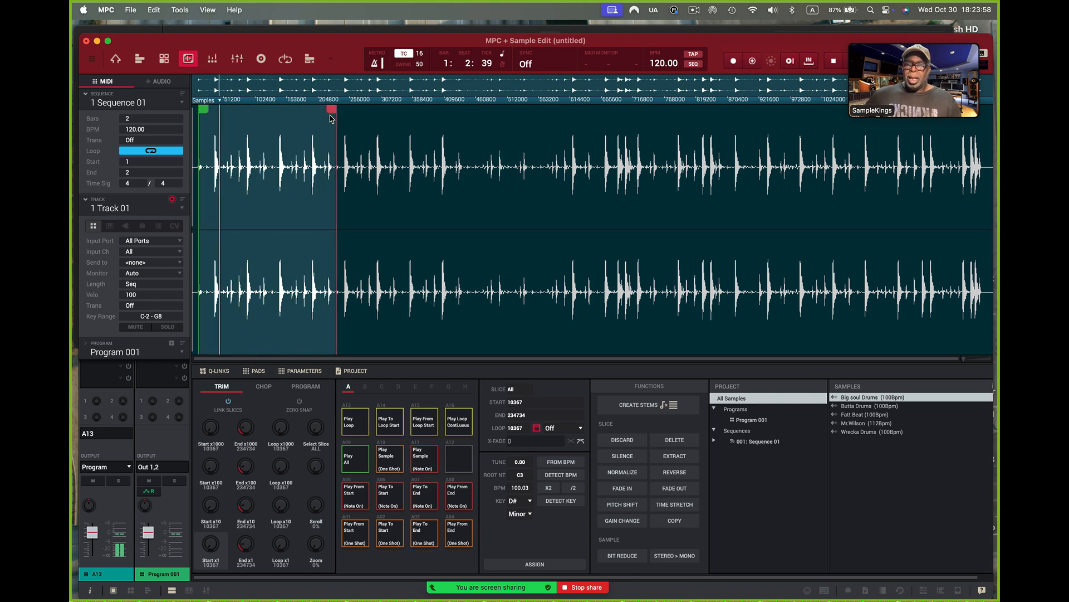
{"action": "left_click_drag", "start_coordinate": [330, 109], "coordinate": [321, 113]}
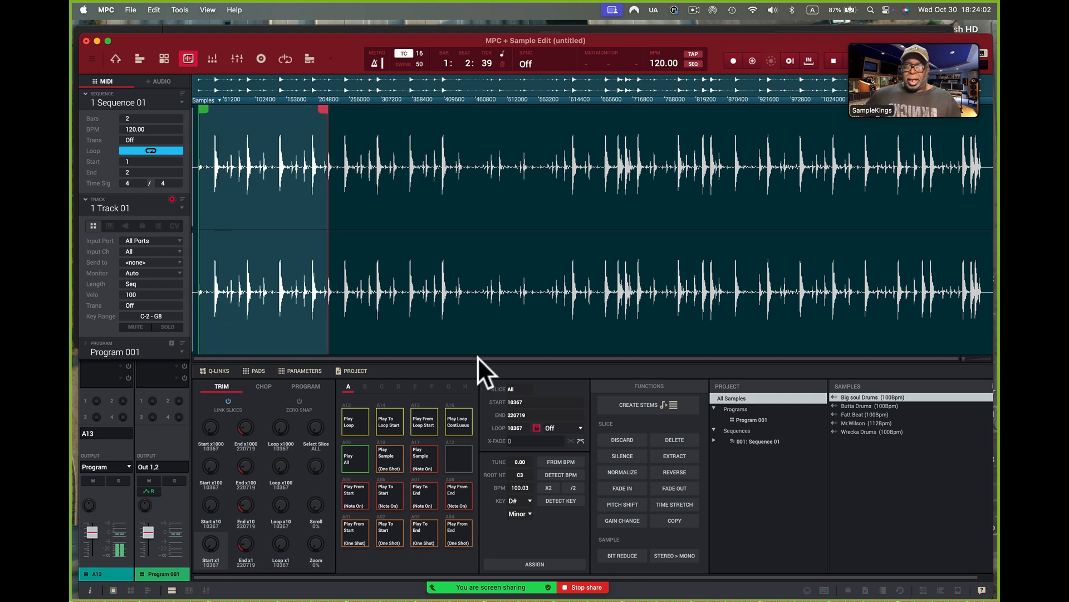
{"action": "left_click", "coordinate": [466, 413]}
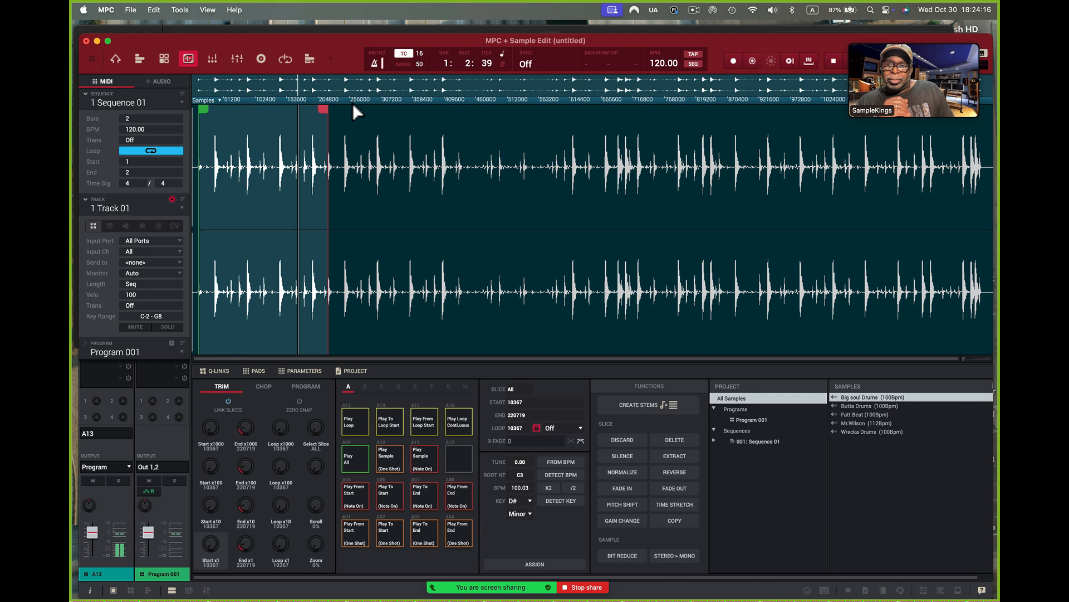
Step: Fine-tune the end point of Big soul Drums to just before the next drum hit, at about sample 221888
{"action": "left_click_drag", "start_coordinate": [340, 99], "coordinate": [406, 222]}
{"action": "mouse_move", "coordinate": [225, 109]}
{"action": "left_mouse_down"}
{"action": "mouse_move", "coordinate": [315, 191]}
{"action": "mouse_move", "coordinate": [305, 184]}
{"action": "left_mouse_up"}
{"action": "scroll", "coordinate": [305, 185], "scroll_direction": "left", "scroll_amount": 2}
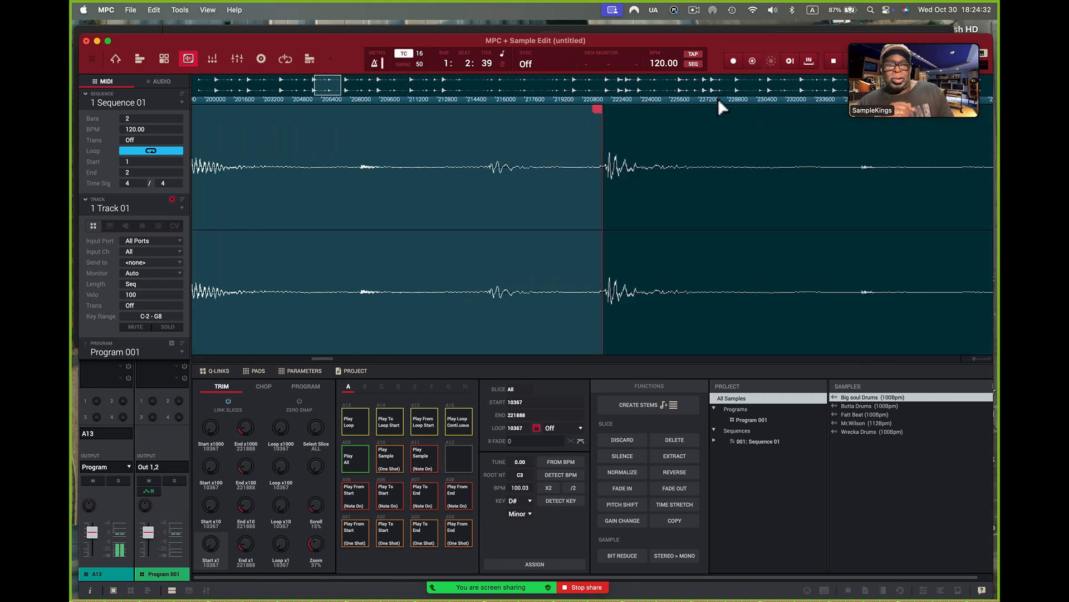
{"action": "left_click_drag", "start_coordinate": [716, 101], "coordinate": [702, 16]}
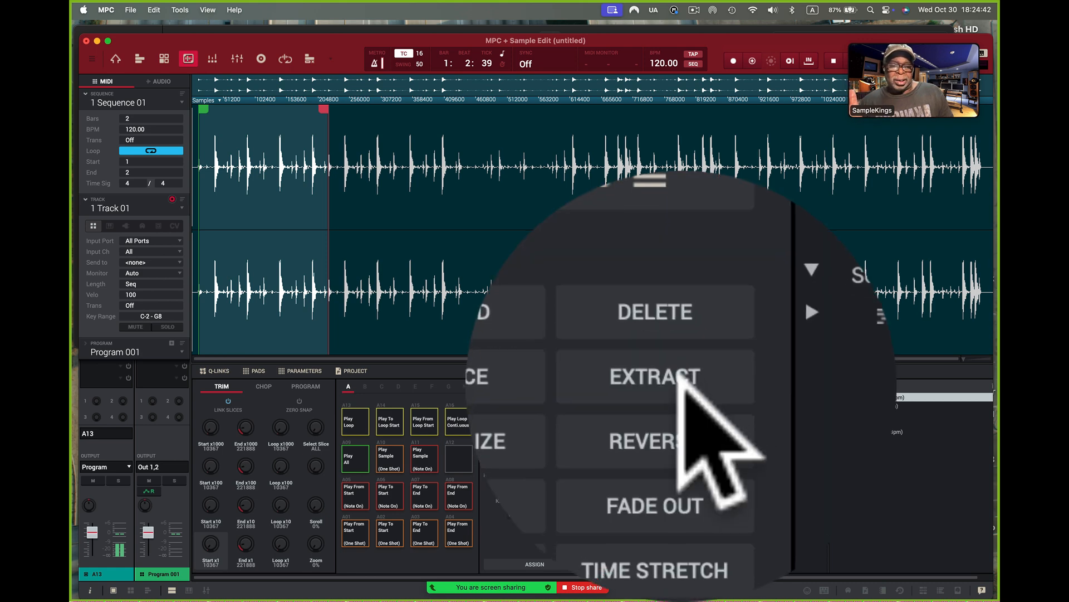
Step: Extract the trimmed section as a new sample named Big soul Drums Nu and open that sample for editing
{"action": "left_click", "coordinate": [681, 456]}
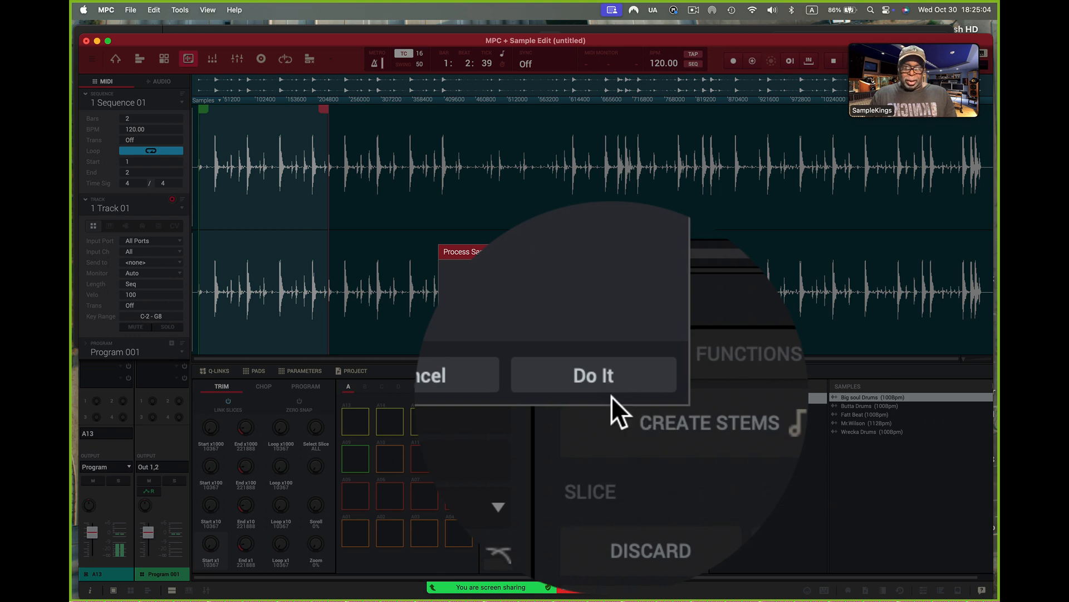
{"action": "left_click", "coordinate": [611, 388]}
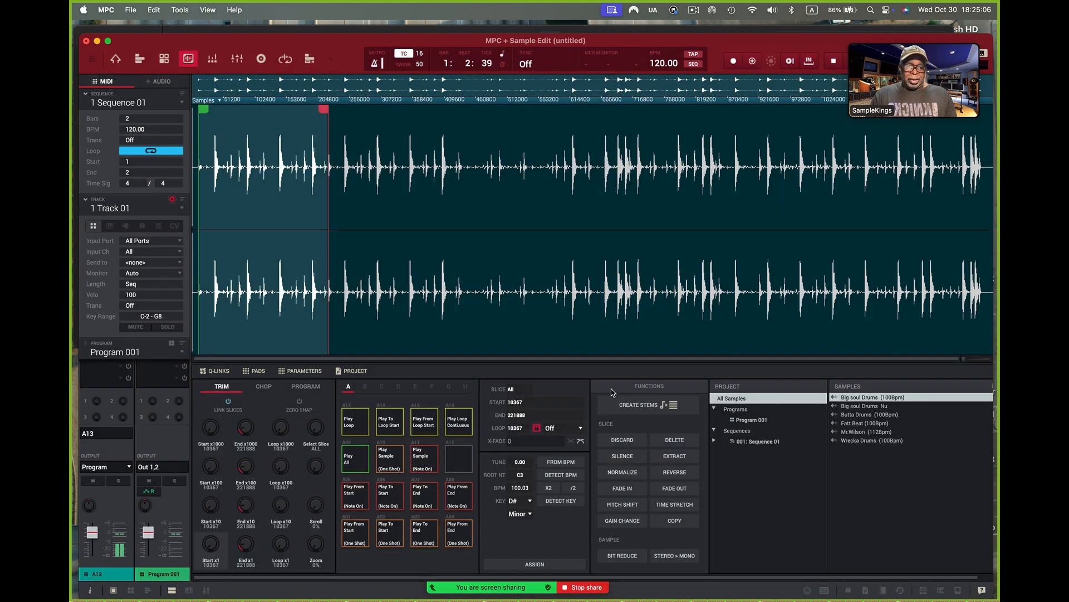
{"action": "left_click", "coordinate": [855, 405]}
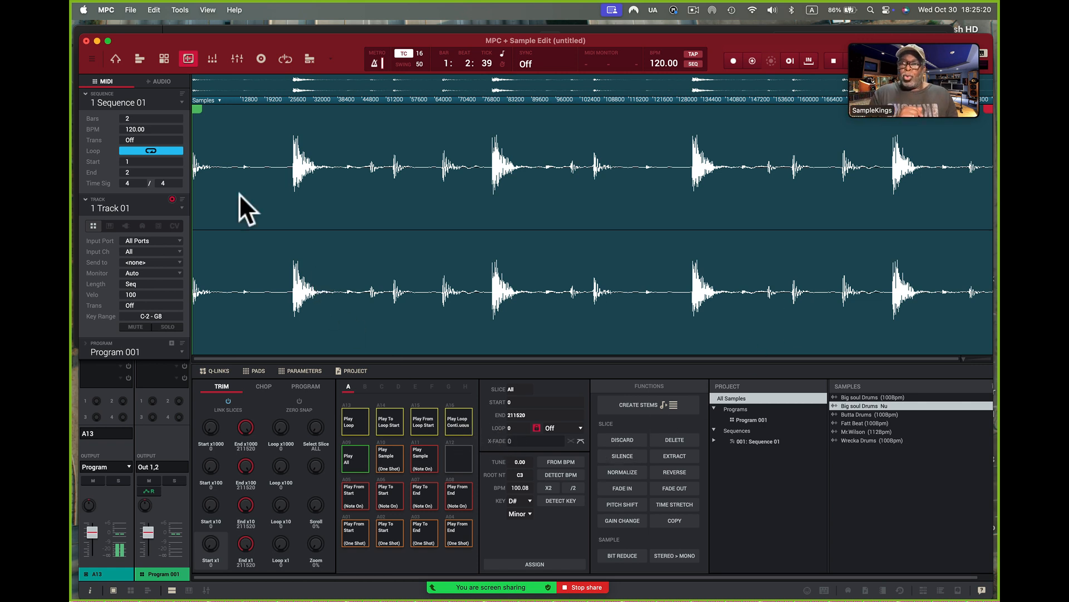
Step: In Main Mode, assign Big soul Drums Nu to pad A13 and add a note for it at the start of bar 1
{"action": "left_click", "coordinate": [115, 62]}
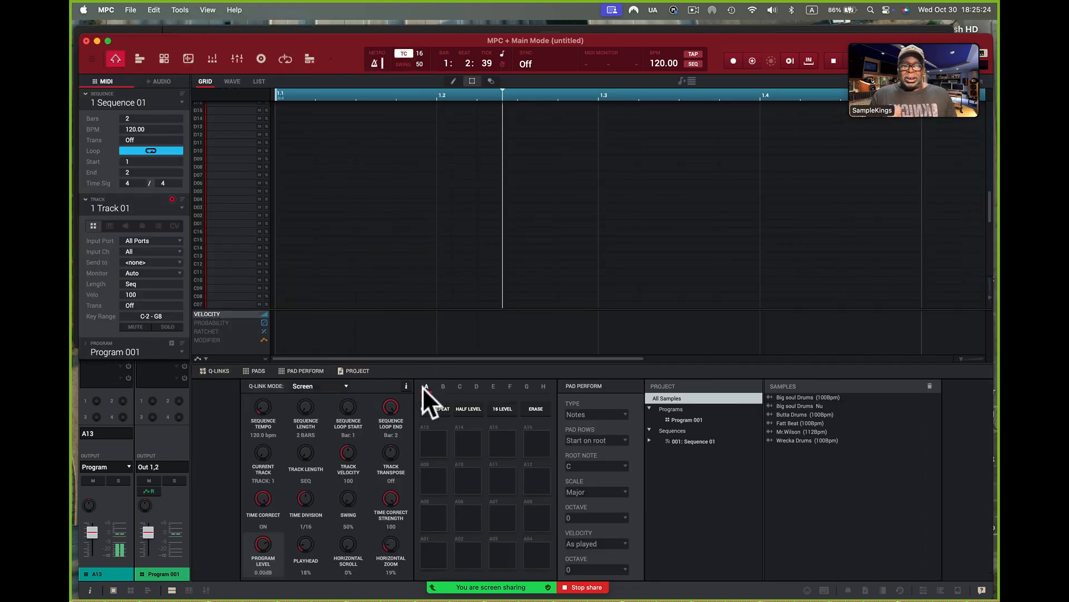
{"action": "left_click_drag", "start_coordinate": [808, 406], "coordinate": [435, 444]}
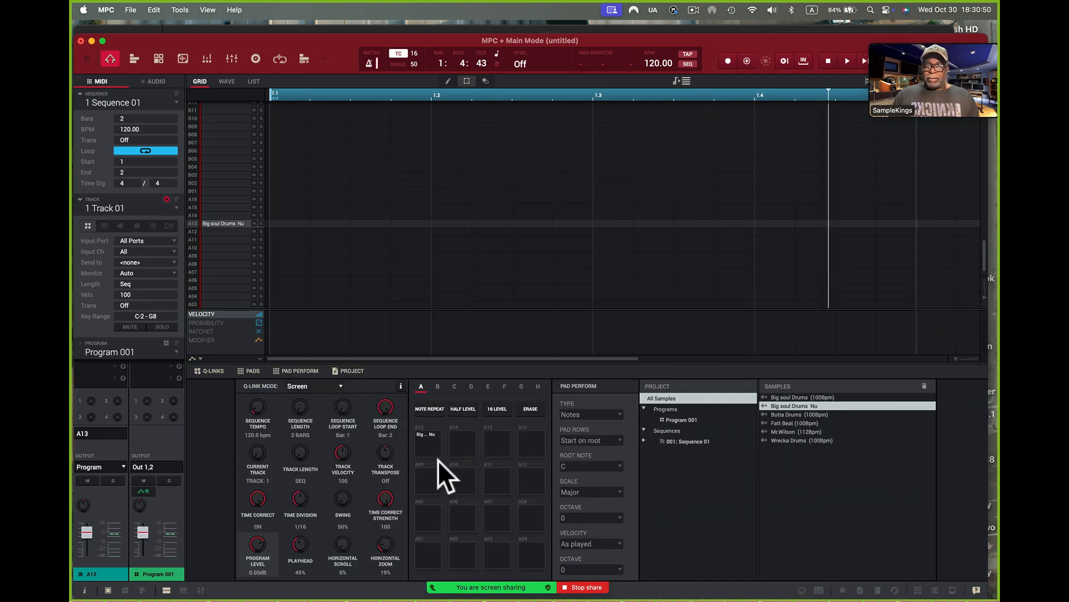
{"action": "left_click", "coordinate": [426, 446]}
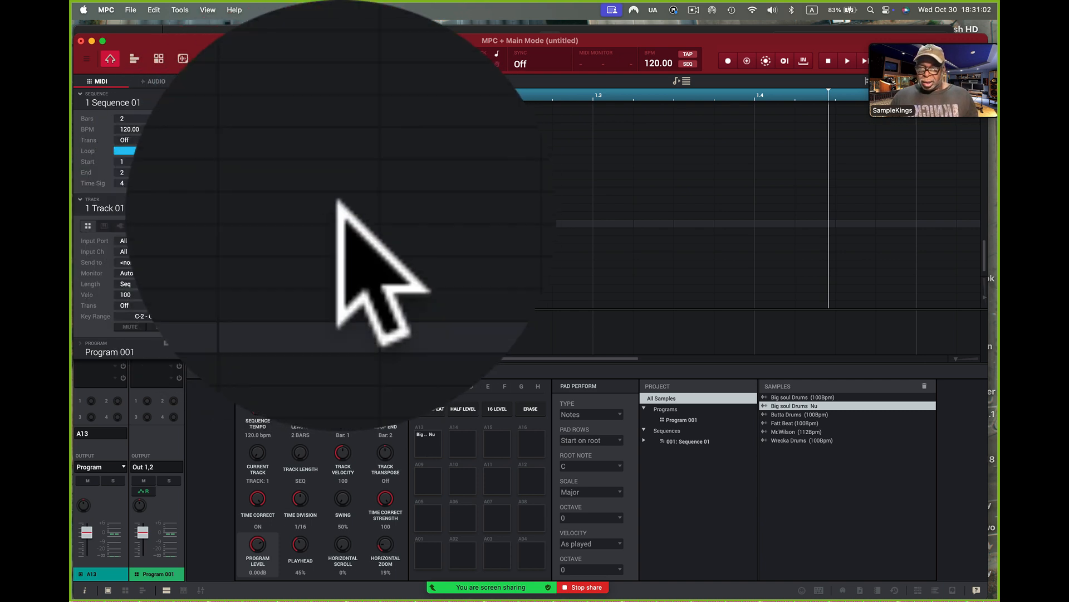
{"action": "left_click", "coordinate": [281, 223]}
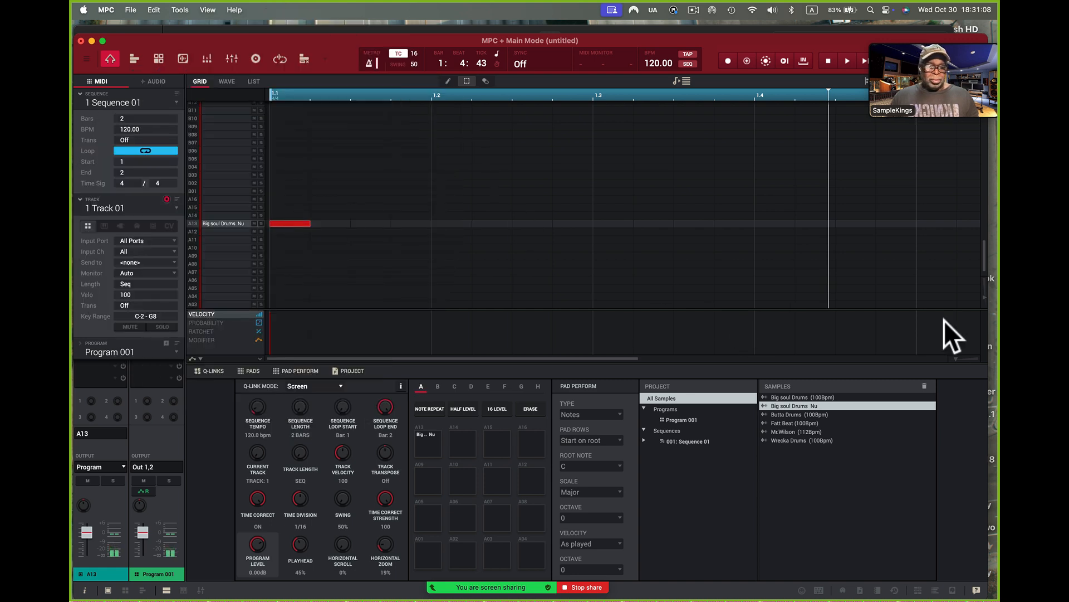
{"action": "left_click_drag", "start_coordinate": [957, 357], "coordinate": [922, 361]}
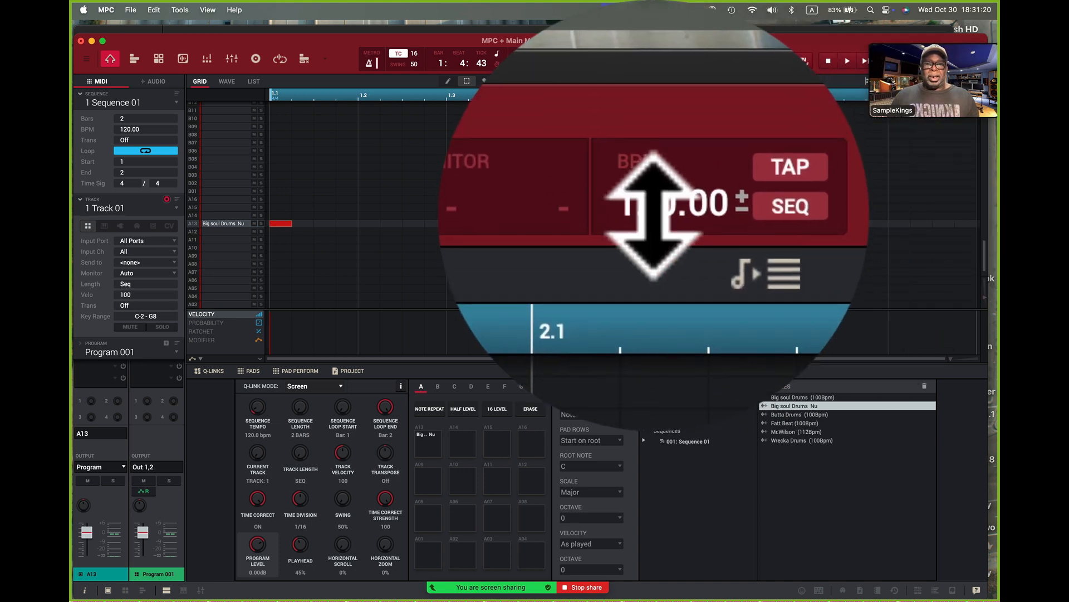
Step: Set the sequence tempo to 100.08 BPM to match the extracted drum loop
{"action": "double_click", "coordinate": [652, 218]}
{"action": "type", "text": "100"}
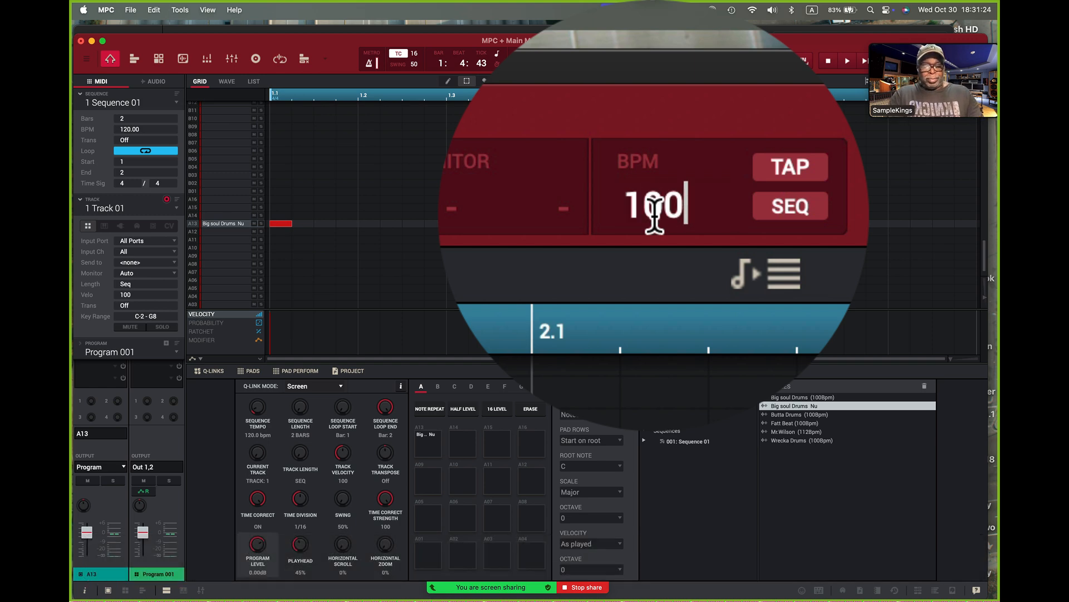
{"action": "type", "text": ".08"}
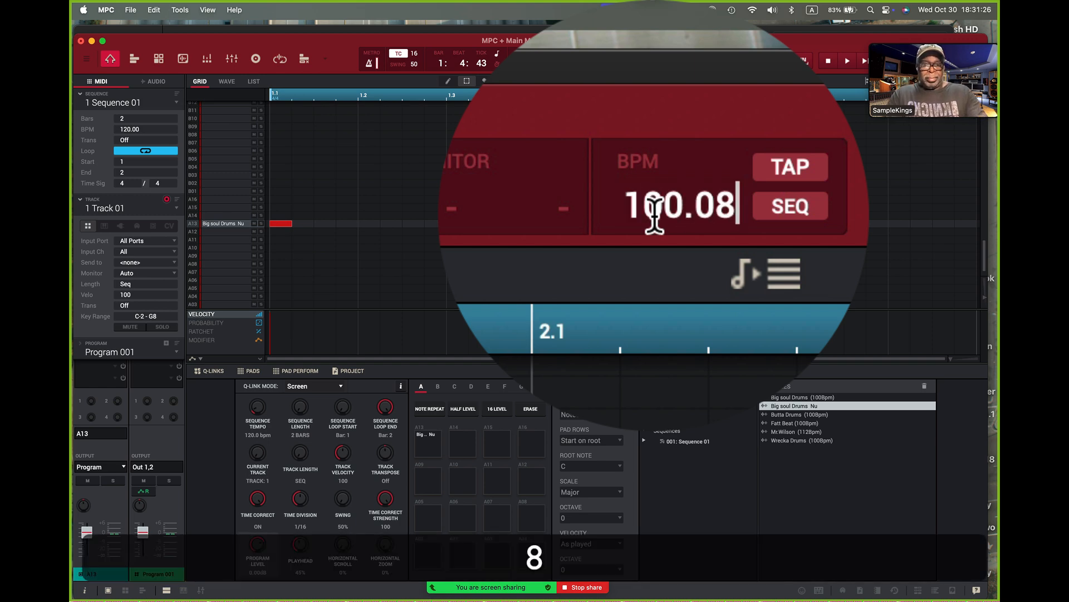
{"action": "key", "text": "Return"}
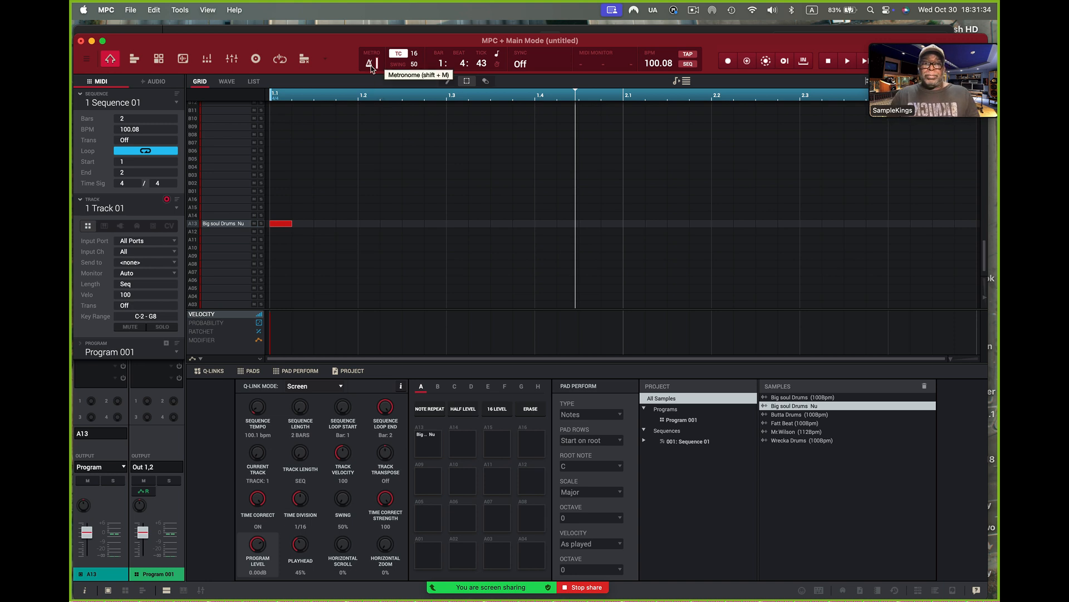
Step: Play the sequence, raise the level of pad A13 slightly, and stop playback
{"action": "left_click", "coordinate": [848, 61]}
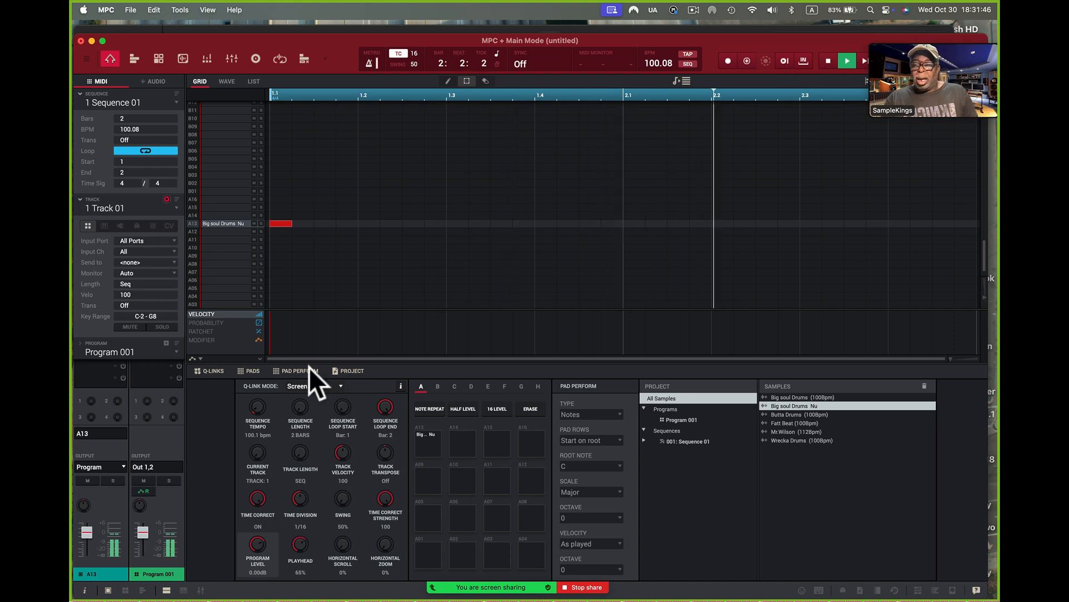
{"action": "mouse_move", "coordinate": [85, 532]}
{"action": "left_mouse_down"}
{"action": "mouse_move", "coordinate": [89, 566]}
{"action": "mouse_move", "coordinate": [86, 526]}
{"action": "left_mouse_up"}
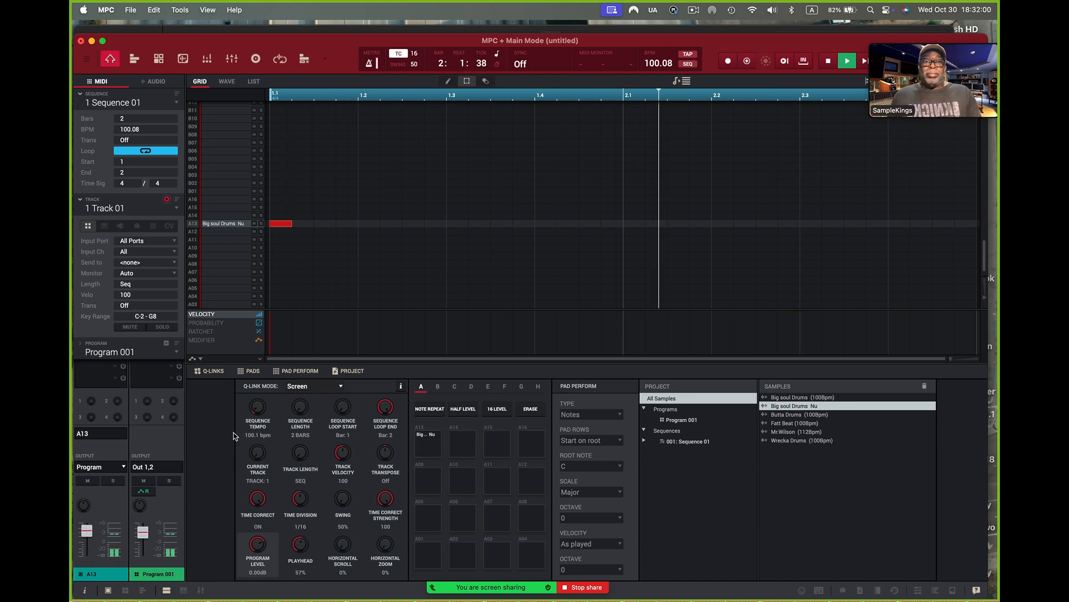
{"action": "left_click", "coordinate": [830, 64]}
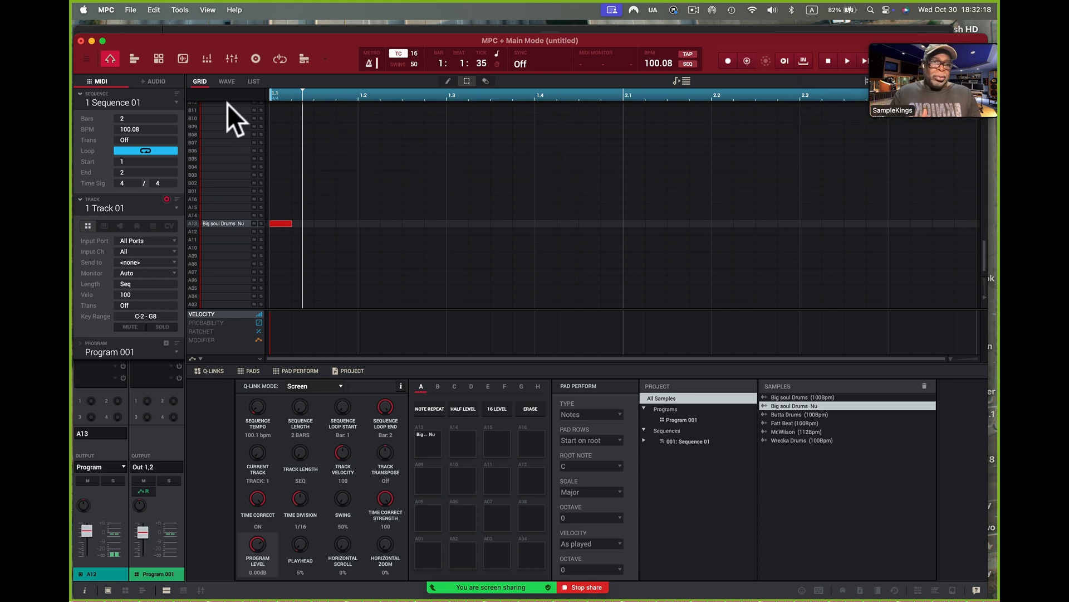
Step: Show the waveform of Big soul Drums Nu on pad A13 and enable Warp for its layer
{"action": "left_click", "coordinate": [228, 82]}
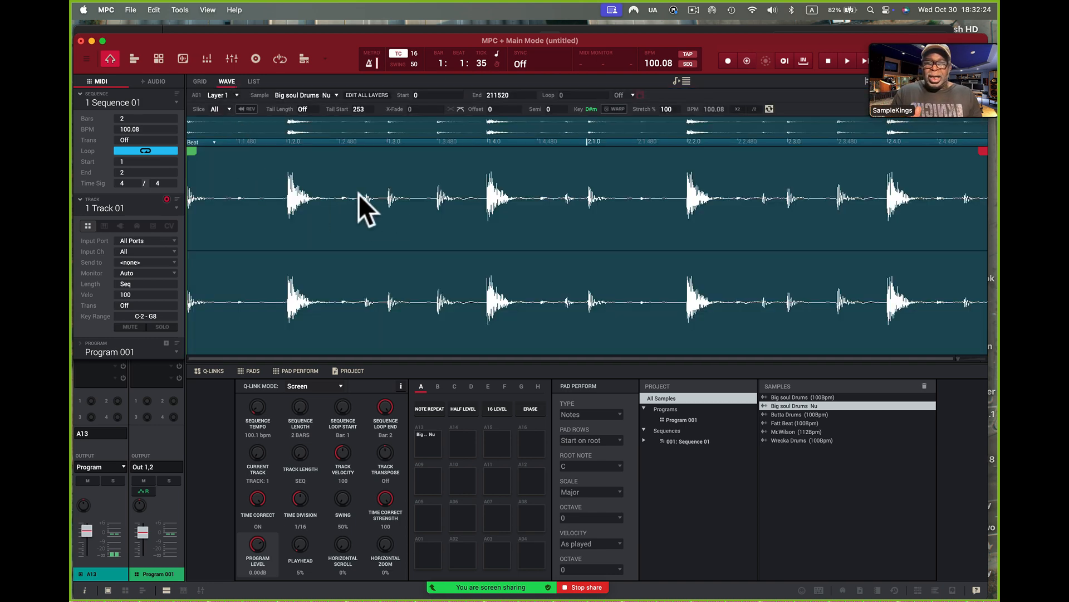
{"action": "left_click", "coordinate": [199, 80]}
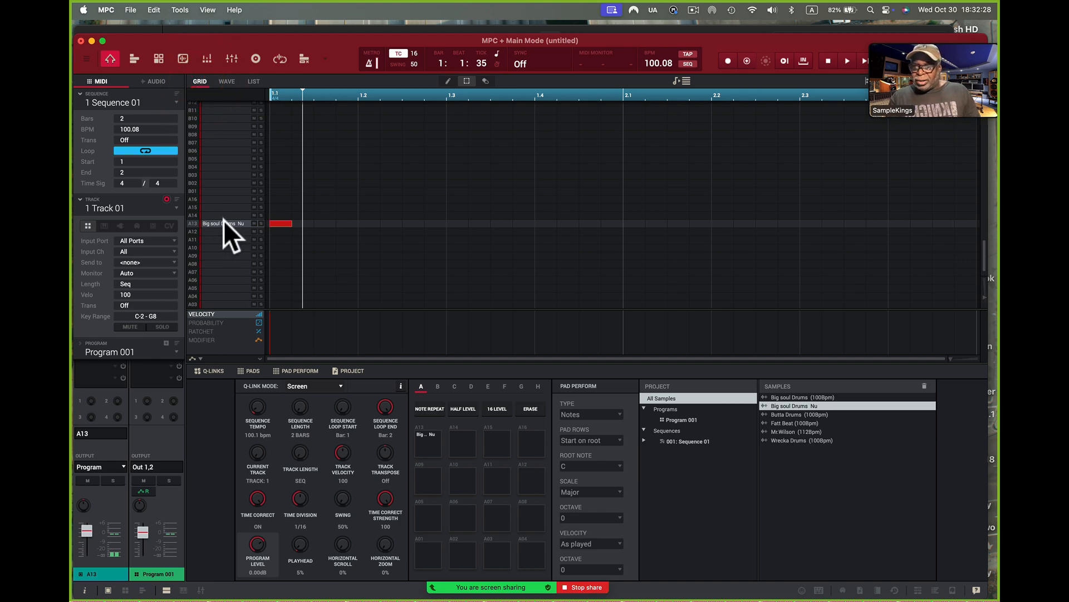
{"action": "left_click", "coordinate": [227, 81]}
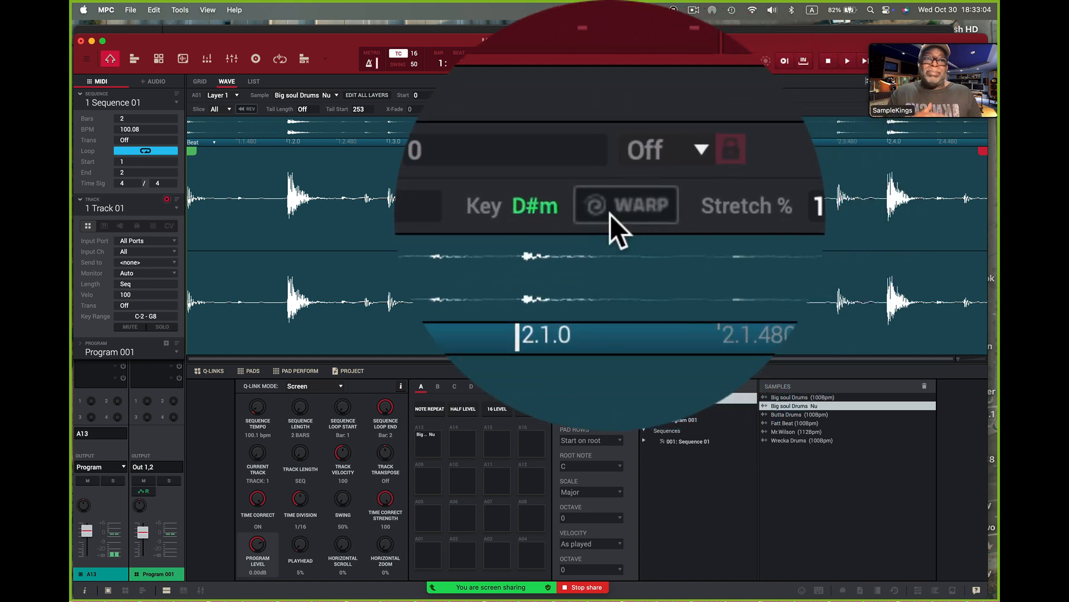
{"action": "left_click", "coordinate": [610, 215]}
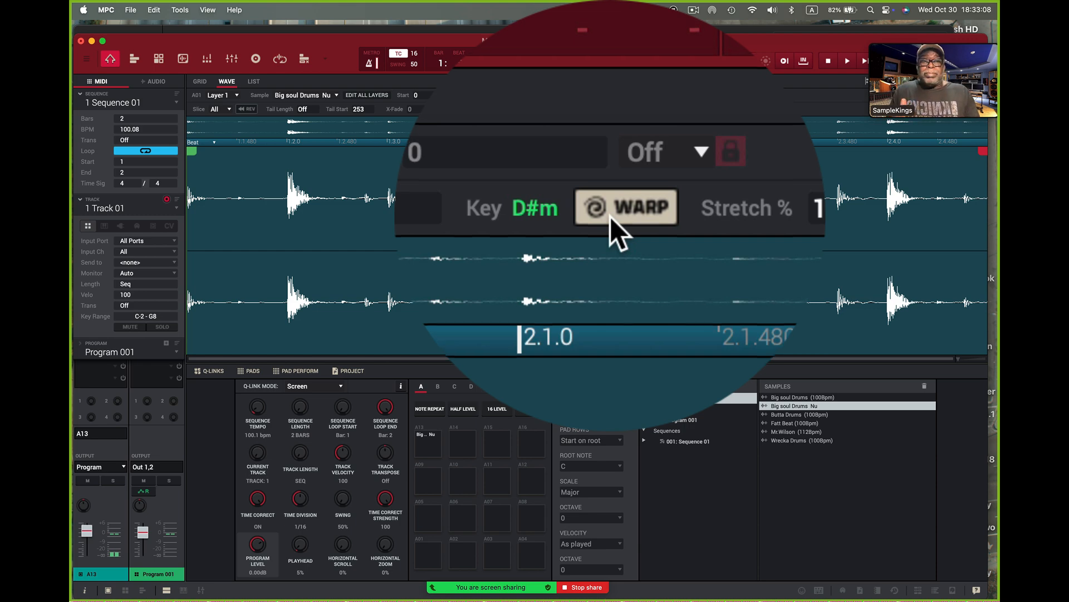
Step: Play the warped loop and try the sequence tempo at 120 BPM and 90 BPM
{"action": "left_click", "coordinate": [848, 60]}
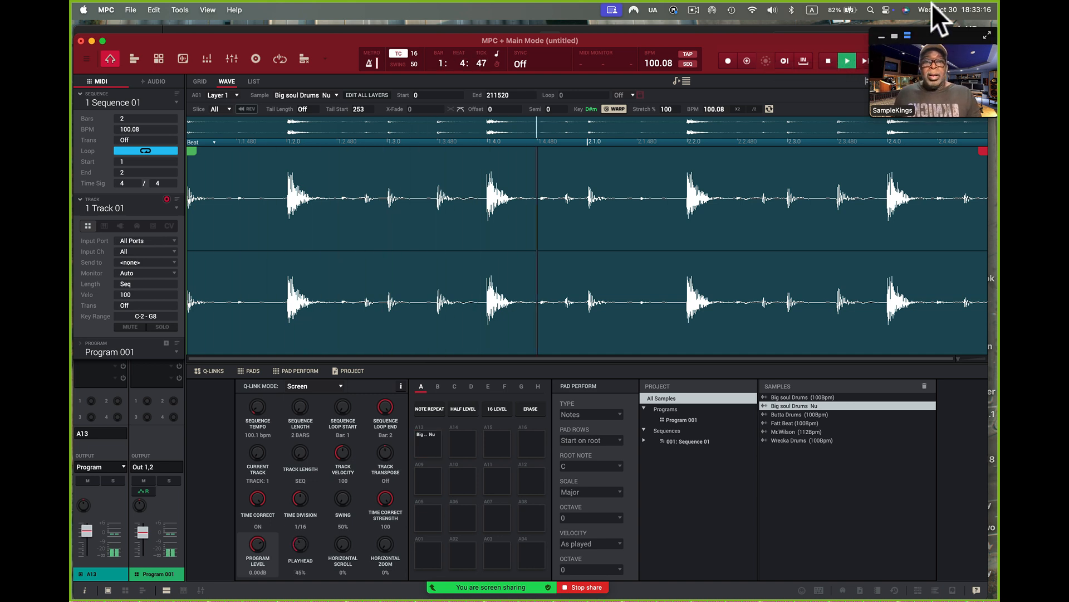
{"action": "double_click", "coordinate": [655, 63]}
{"action": "type", "text": "100"}
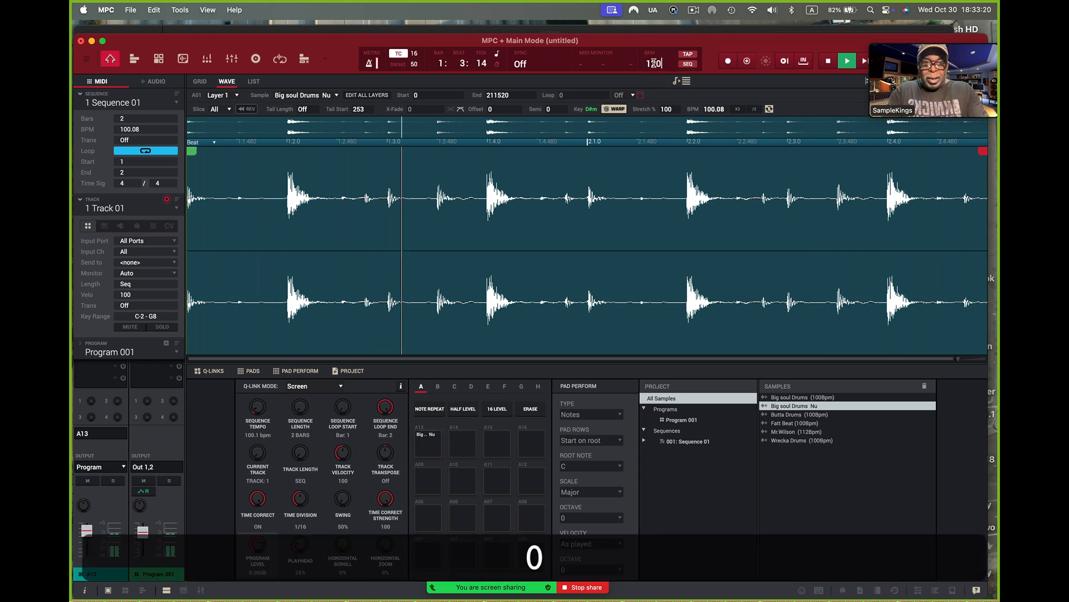
{"action": "key", "text": "Return"}
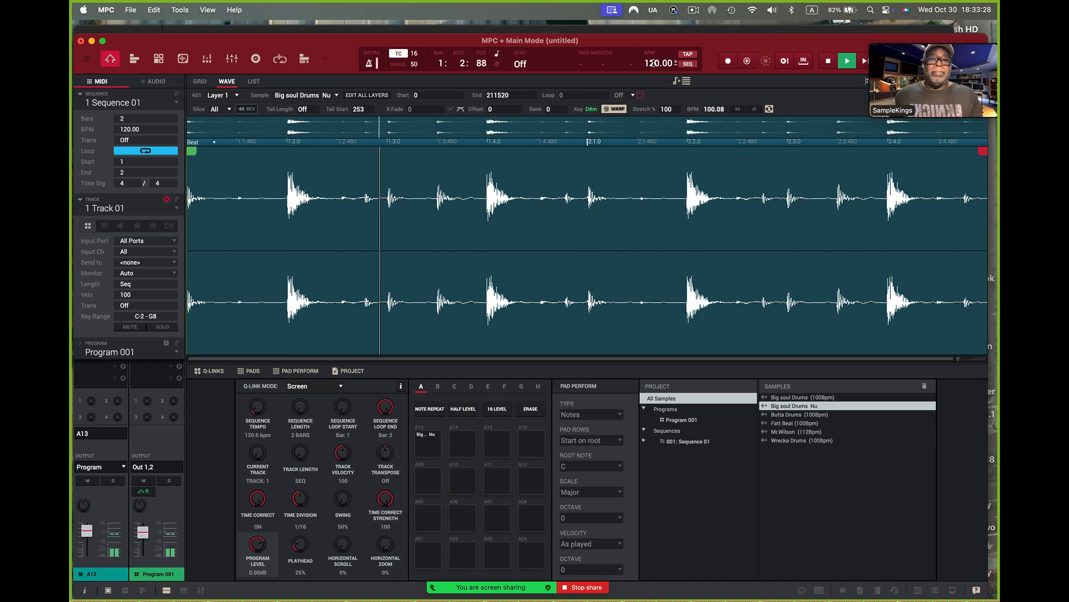
{"action": "double_click", "coordinate": [654, 63]}
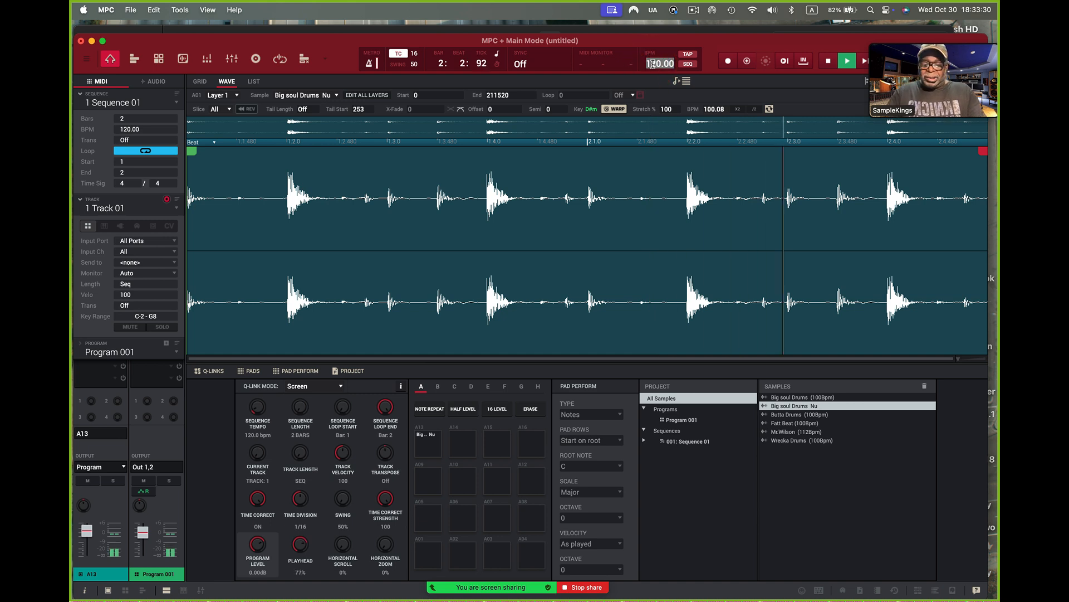
{"action": "type", "text": "90"}
{"action": "key", "text": "Return"}
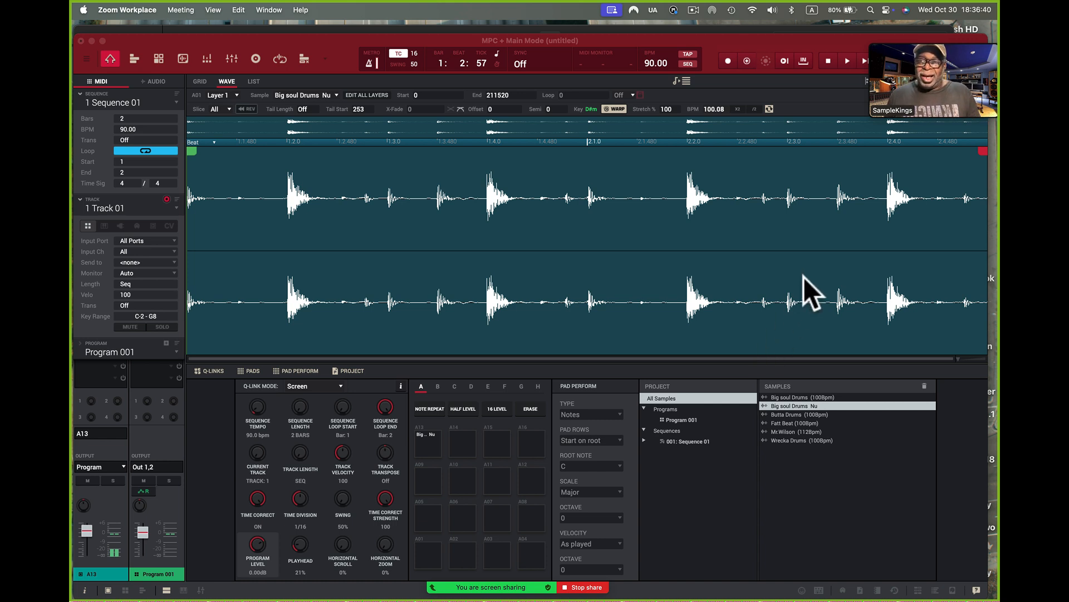
Step: Set the sequence tempo to 70 BPM with the warped drum loop's waveform open in Main Mode
{"action": "left_click", "coordinate": [183, 58]}
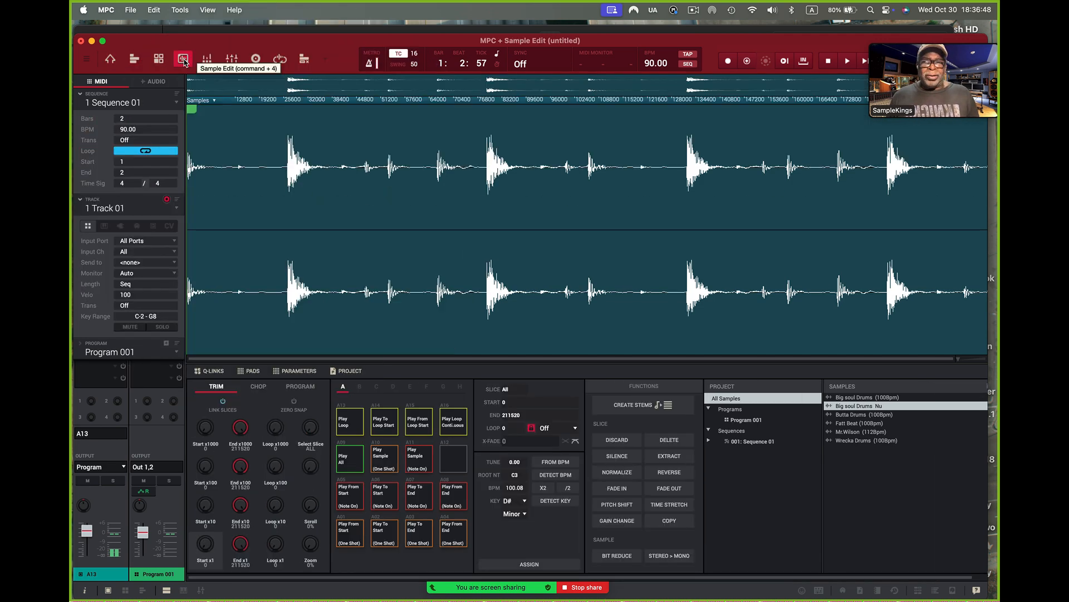
{"action": "left_click", "coordinate": [110, 59]}
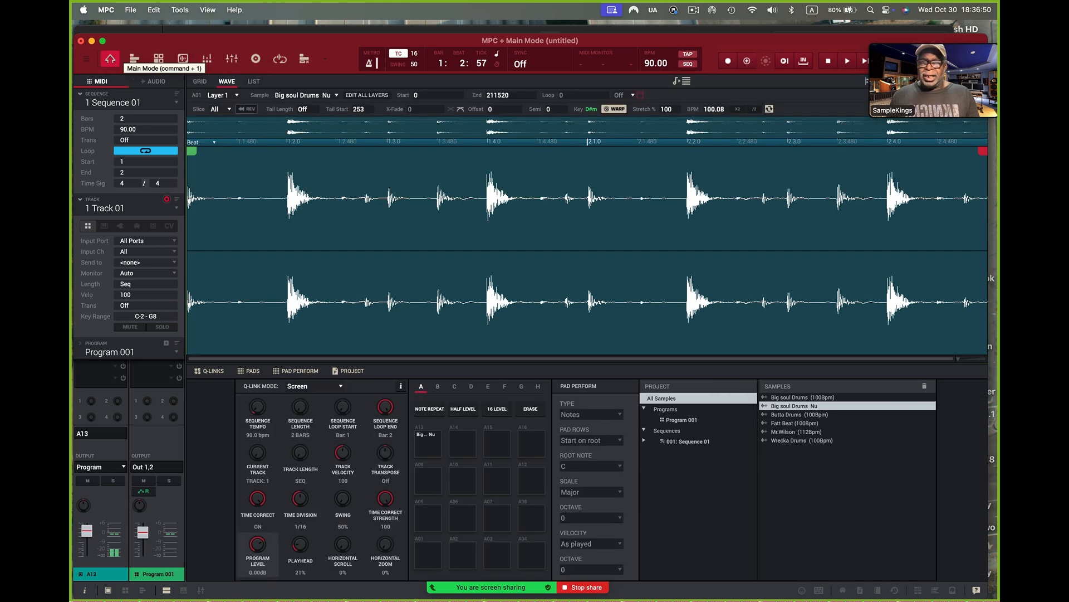
{"action": "double_click", "coordinate": [649, 64]}
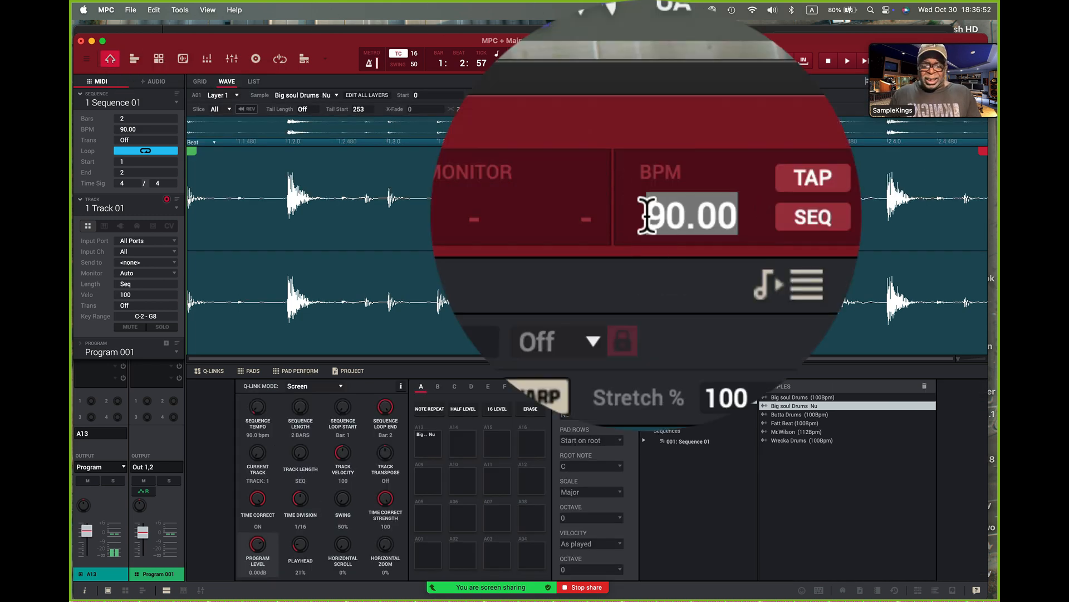
{"action": "type", "text": "70"}
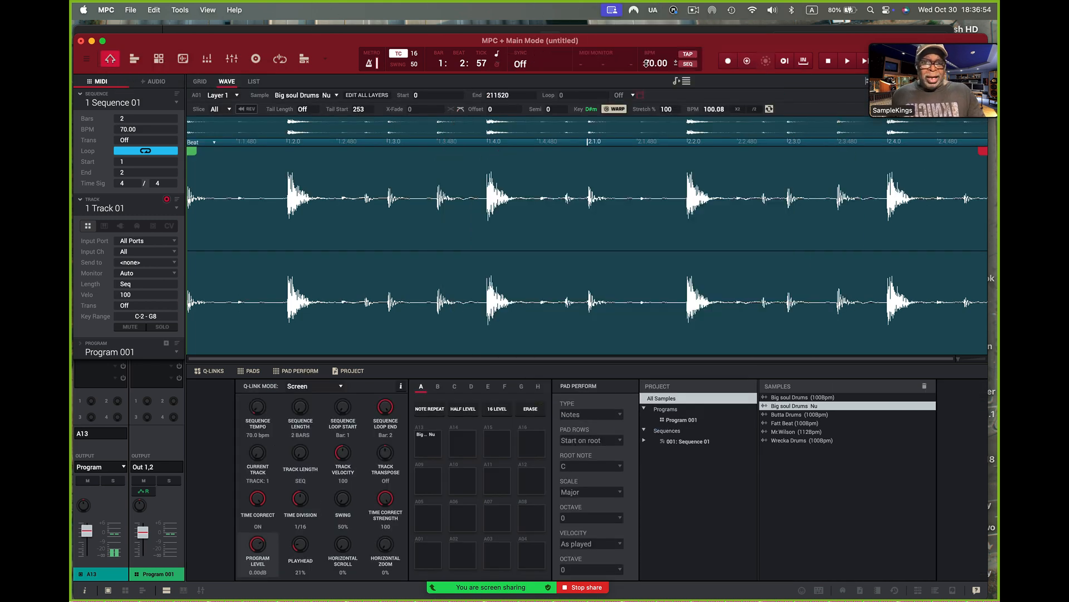
Step: Confirm the 70 BPM tempo, play the warped drum loop, and turn the metronome off
{"action": "key", "text": "Return"}
{"action": "left_click", "coordinate": [865, 61]}
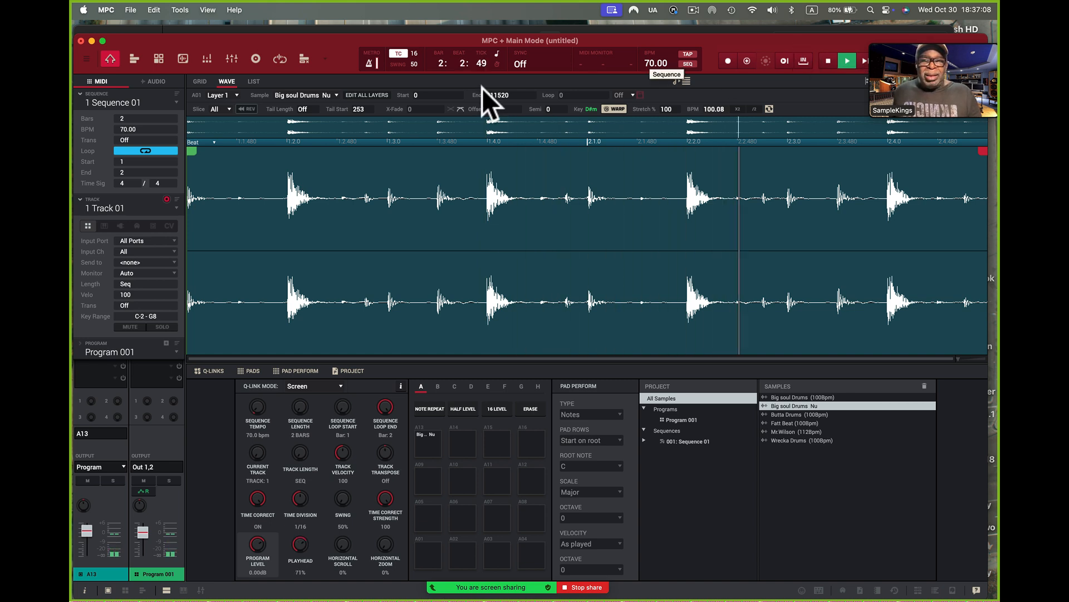
{"action": "left_click", "coordinate": [369, 67]}
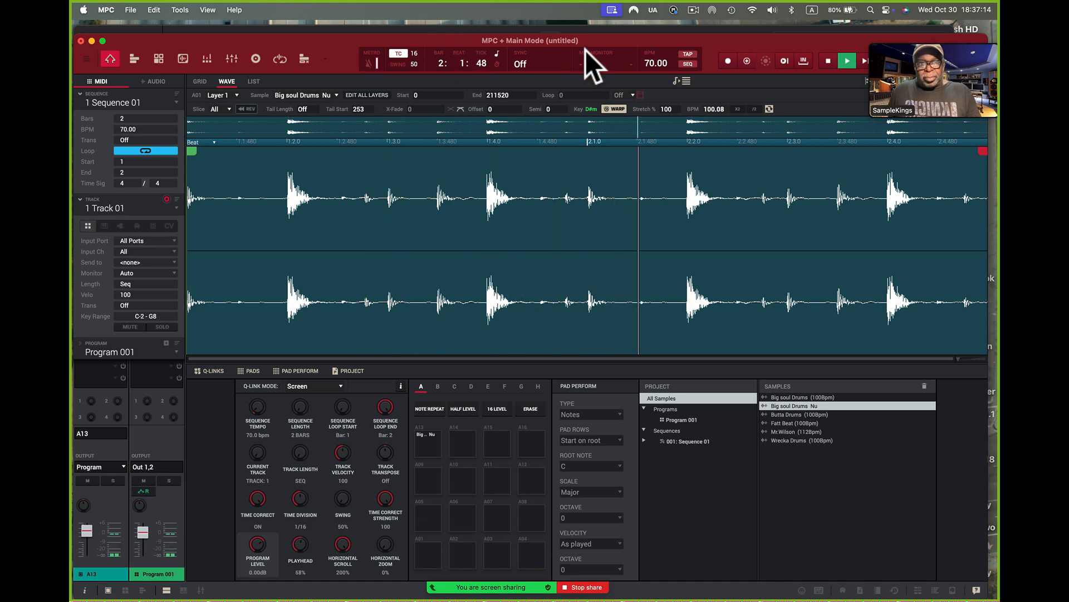
Step: Set the sequence tempo to 100.08 BPM, listen to the drum loop at that speed, and stop playback
{"action": "double_click", "coordinate": [647, 65]}
{"action": "type", "text": "100."}
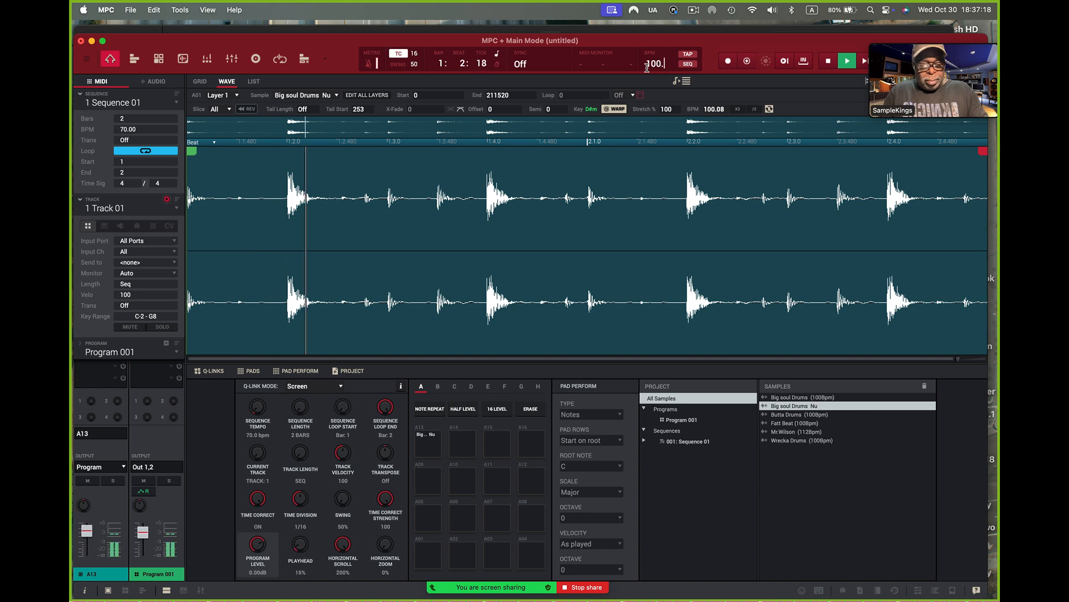
{"action": "type", "text": "08"}
{"action": "key", "text": "Return"}
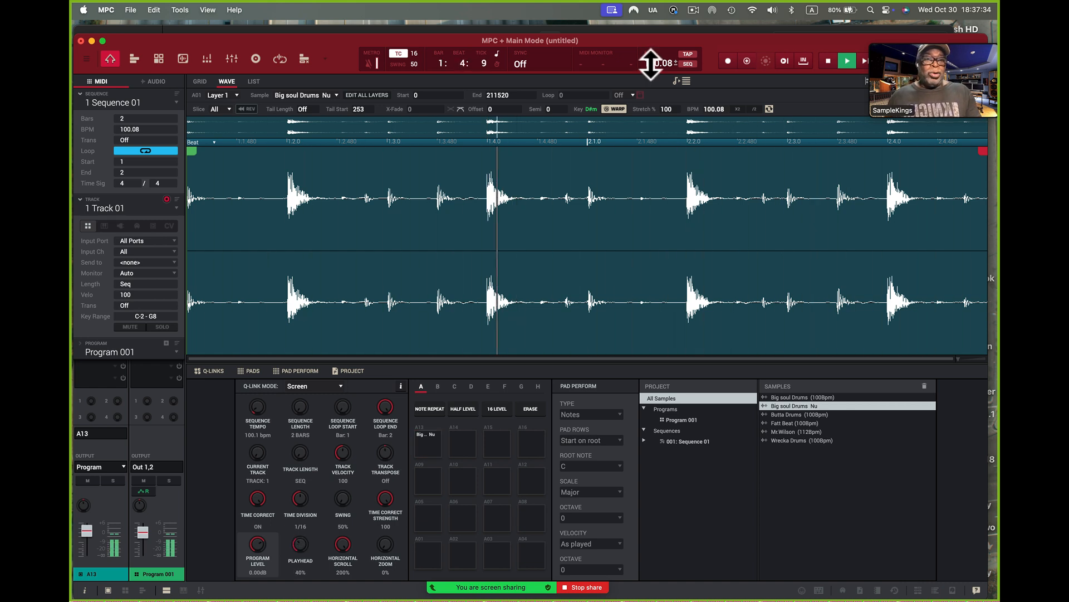
{"action": "left_click", "coordinate": [827, 63]}
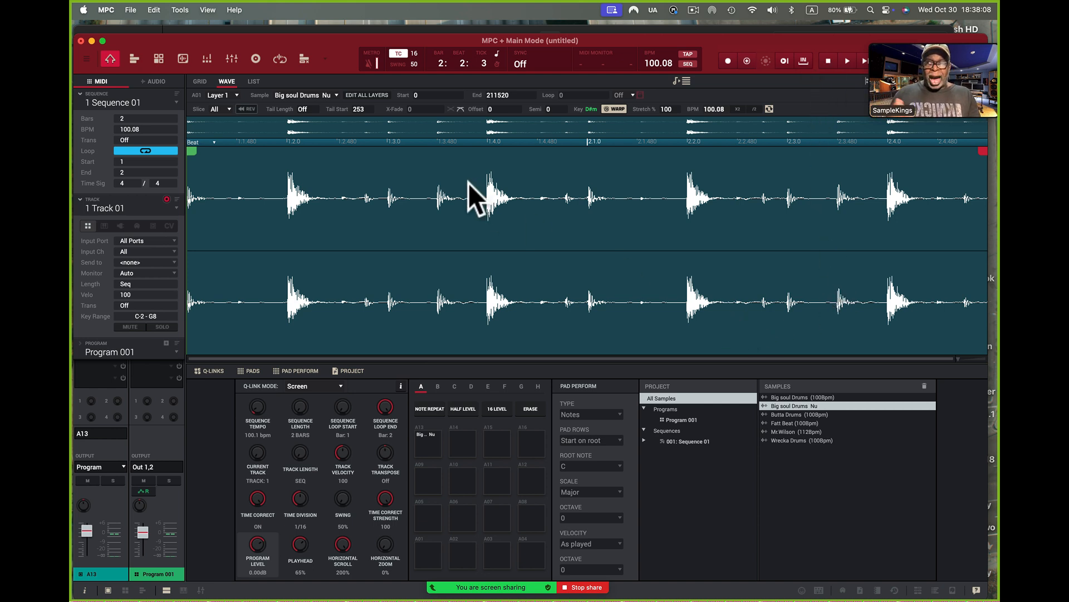
Step: Time-stretch the Big soul Drums Nu sample in Sample Edit to a new tempo of 110.00 BPM over 8 beats
{"action": "left_click", "coordinate": [183, 60]}
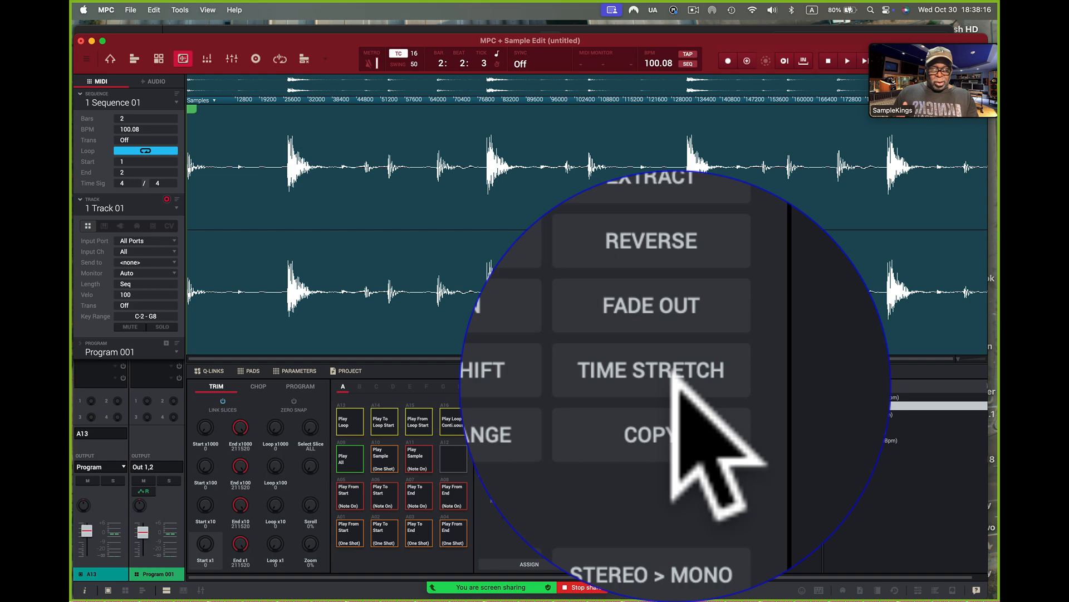
{"action": "left_click", "coordinate": [674, 506]}
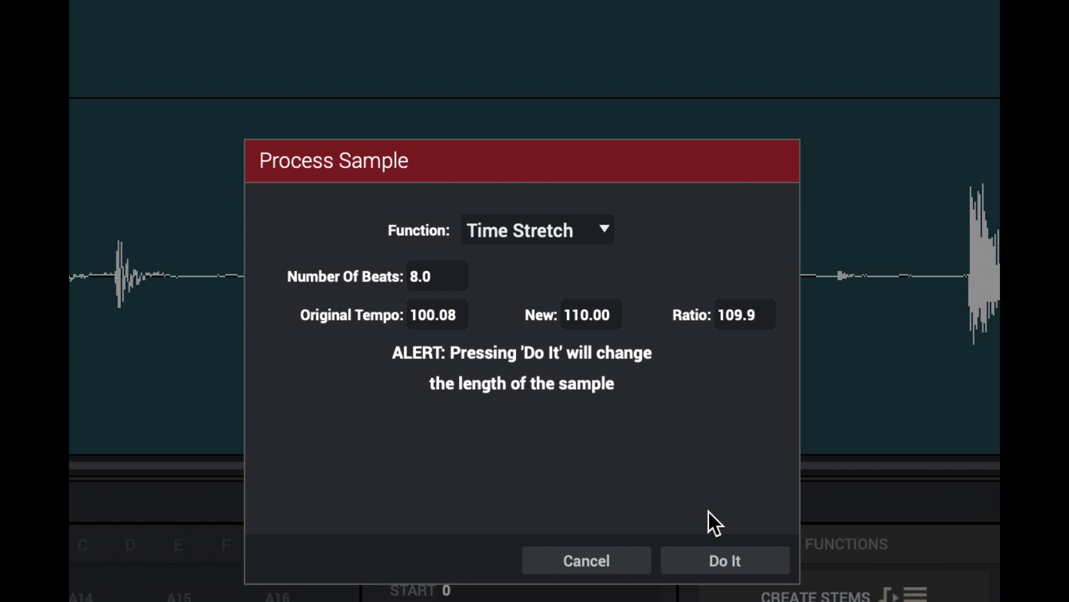
{"action": "left_click", "coordinate": [725, 560]}
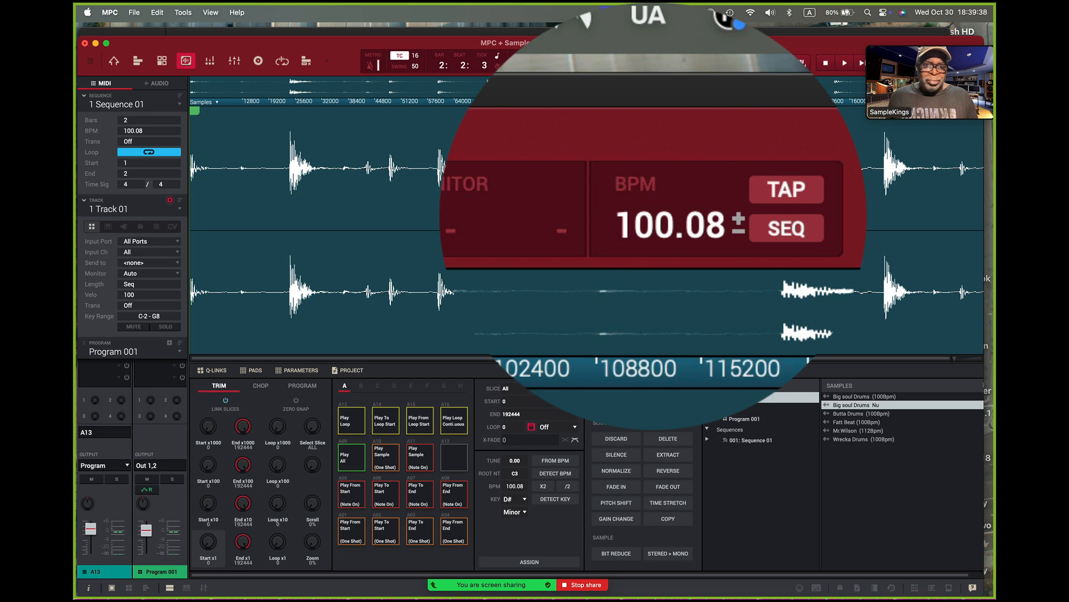
Step: Set the sequence tempo to 110 BPM and play the time-stretched loop against the metronome
{"action": "double_click", "coordinate": [655, 64]}
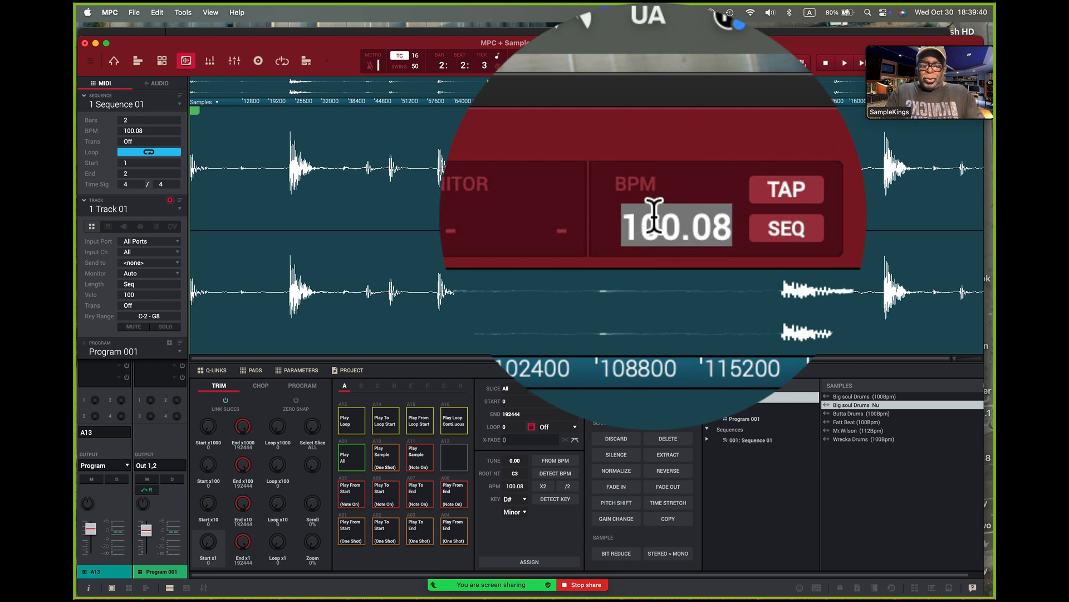
{"action": "type", "text": "110"}
{"action": "key", "text": "Return"}
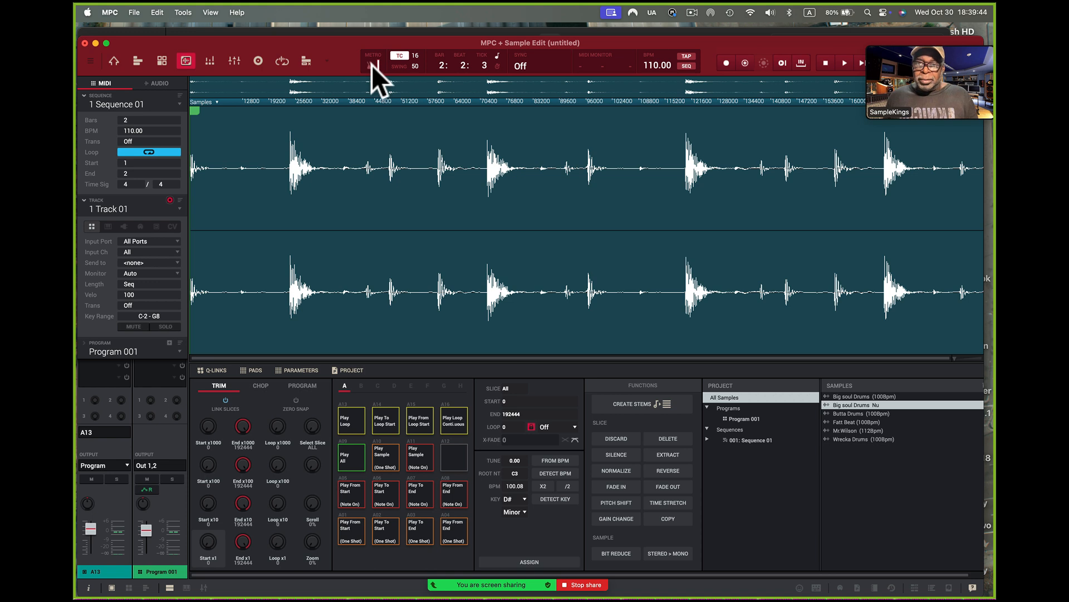
{"action": "mouse_move", "coordinate": [926, 37]}
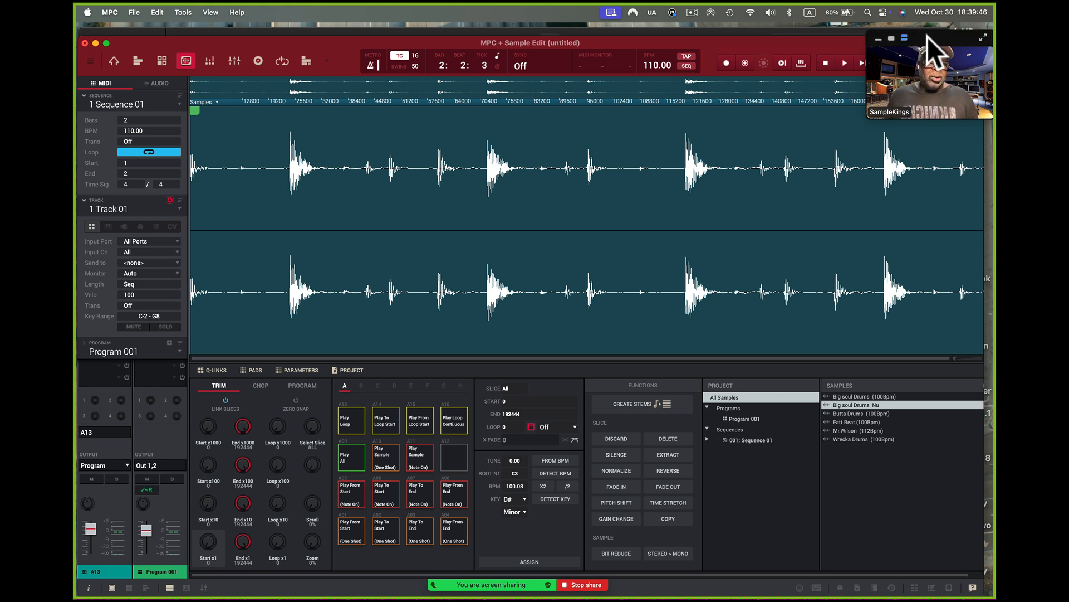
{"action": "left_click", "coordinate": [863, 63]}
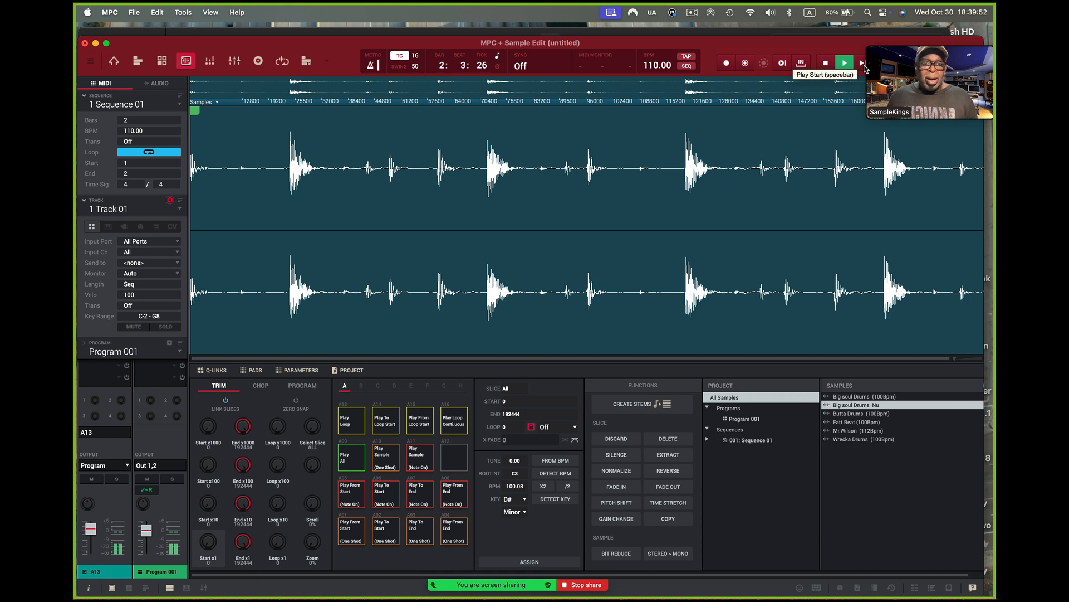
{"action": "left_click", "coordinate": [827, 65]}
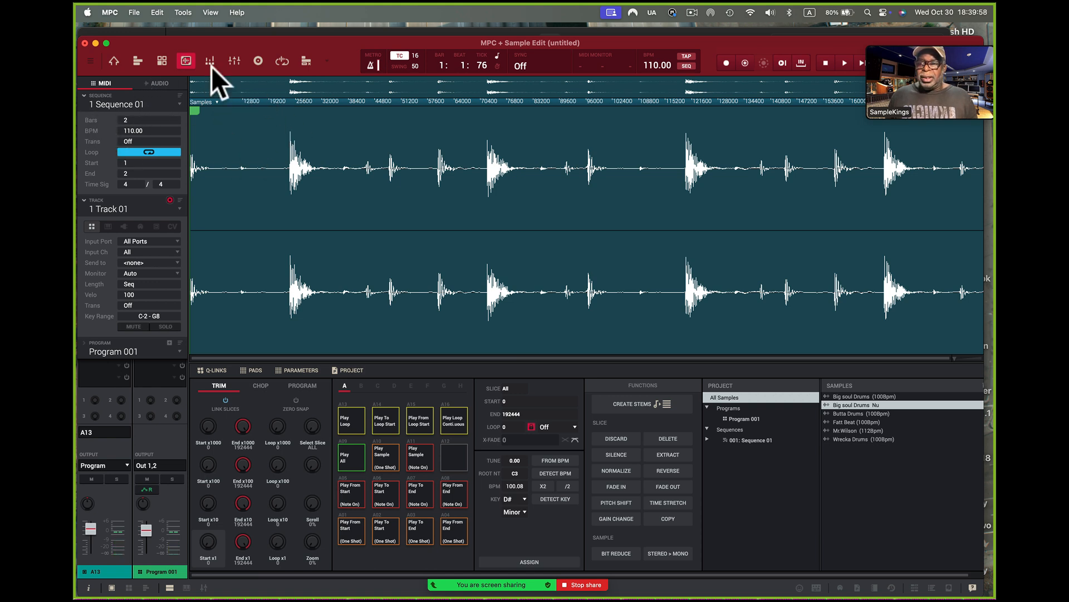
Step: Return to Main Mode and audition the time-stretched loop with Warp off
{"action": "left_click", "coordinate": [90, 63]}
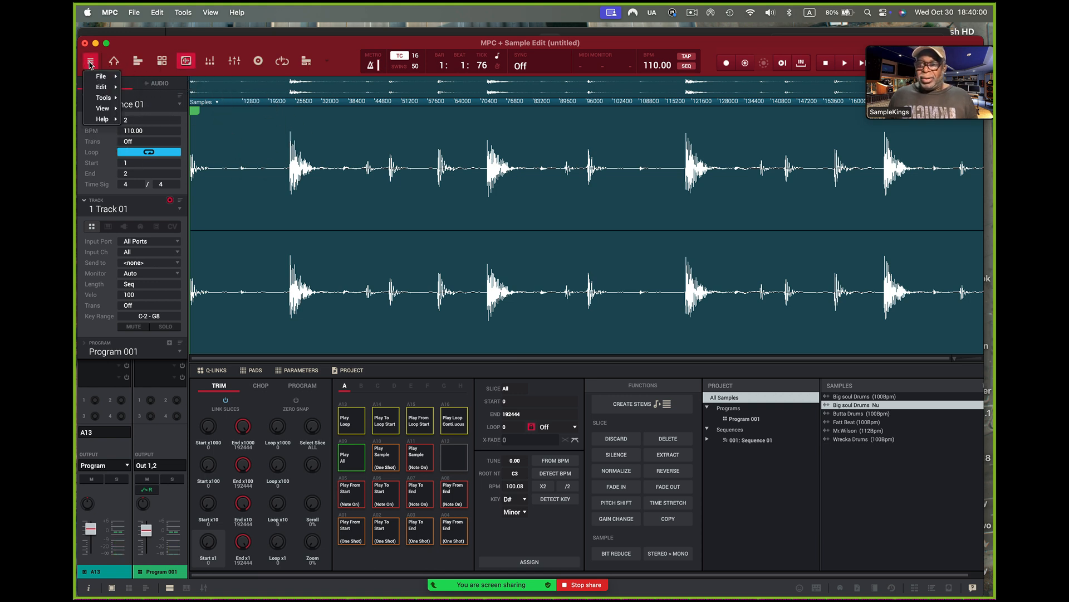
{"action": "left_click", "coordinate": [114, 61]}
{"action": "left_click", "coordinate": [113, 61]}
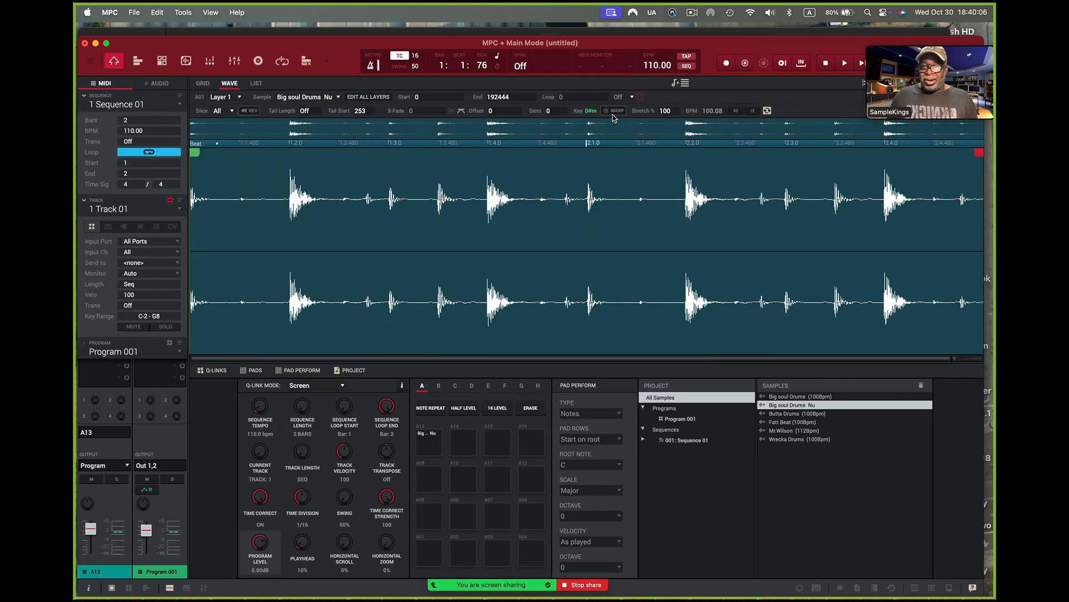
{"action": "left_click", "coordinate": [861, 64]}
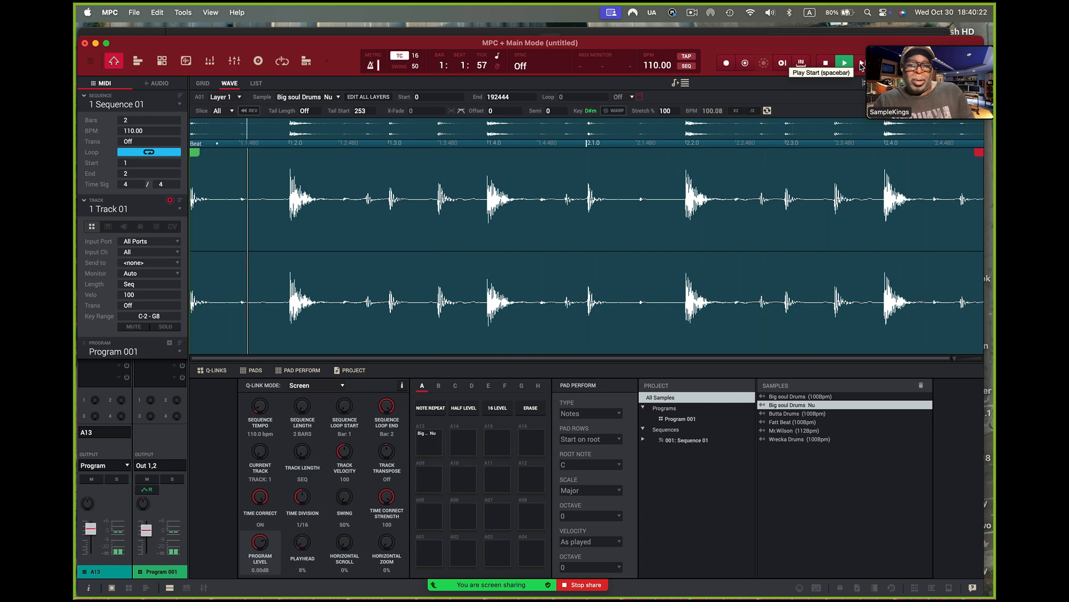
{"action": "left_click", "coordinate": [826, 62]}
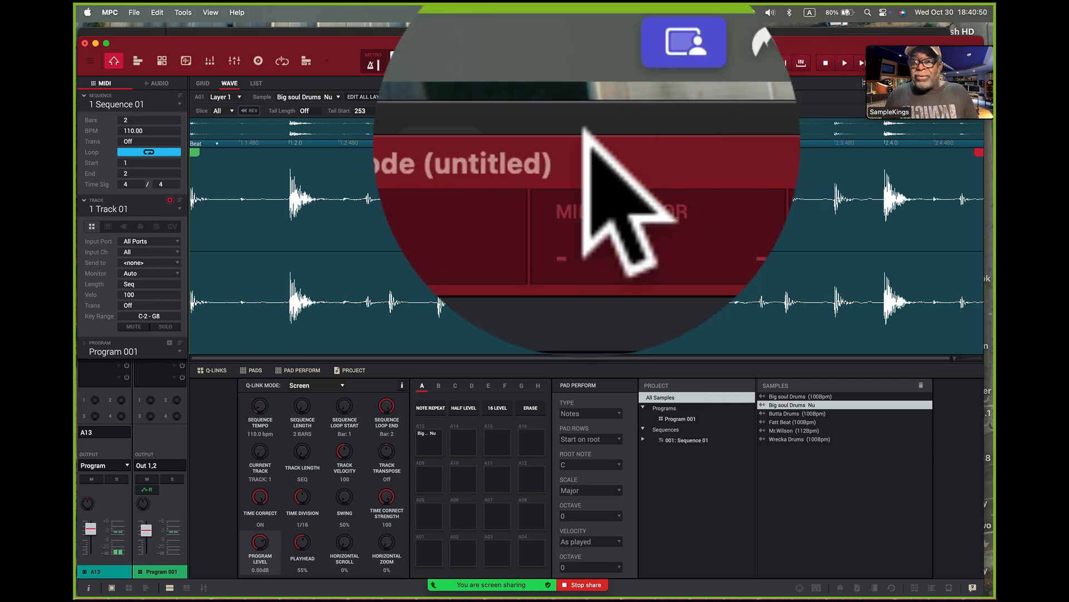
Step: Open the Big soul Drums Nu loop in Sample Edit again
{"action": "left_click", "coordinate": [186, 58]}
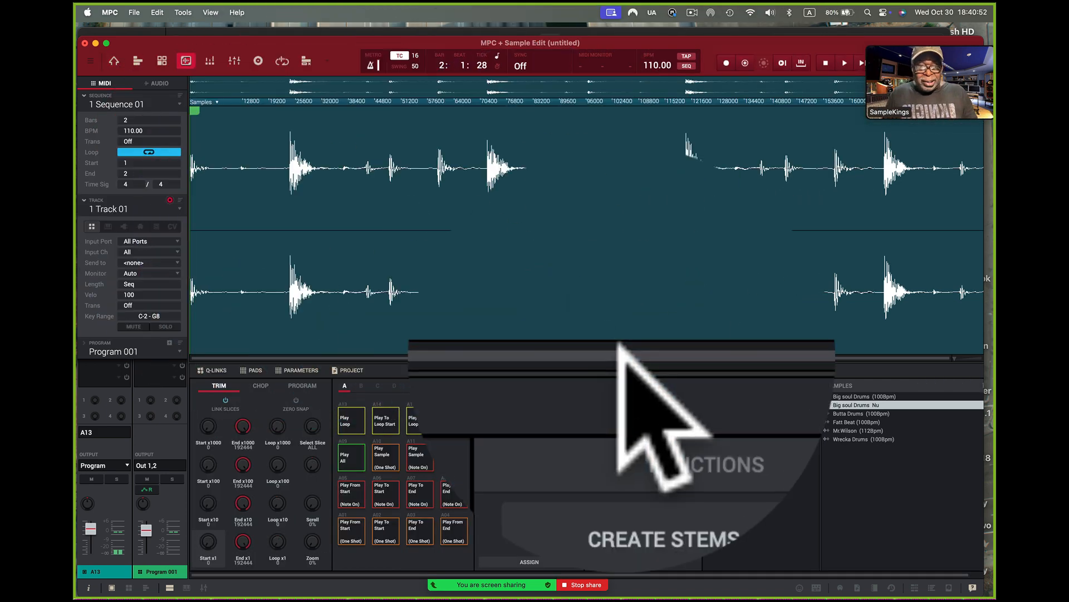